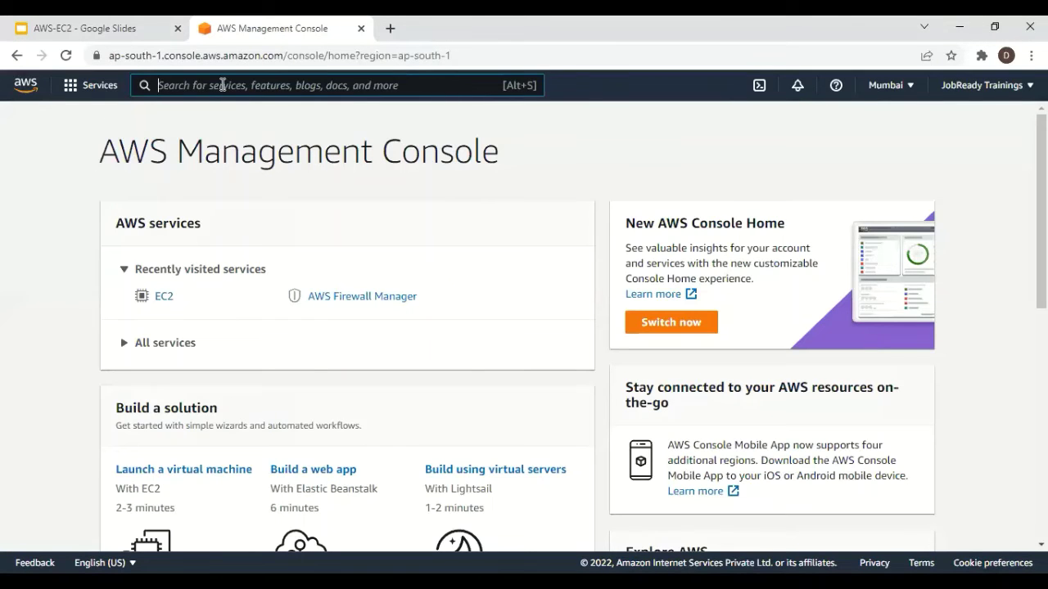
Search the AWS services for EC2, open it, and dismiss the welcome message on the Instances page
{"action": "type", "text": "E"}
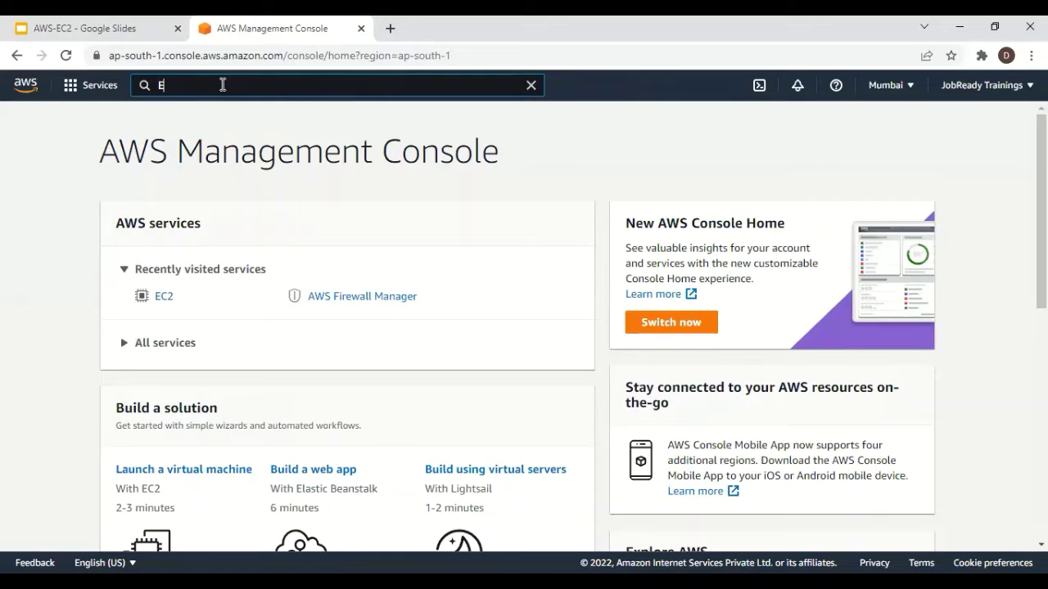
{"action": "type", "text": "c22"}
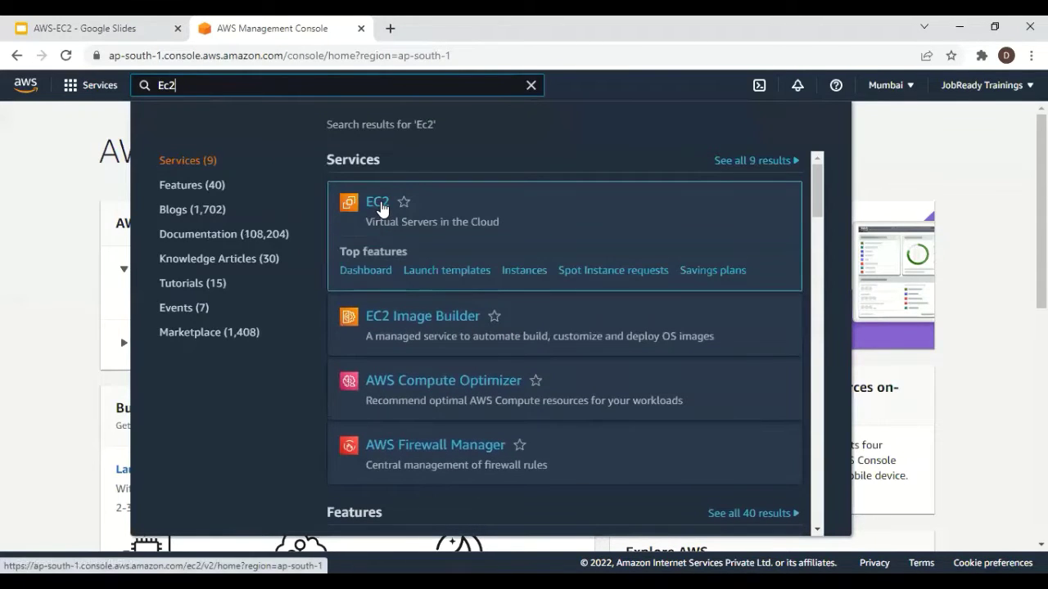
{"action": "left_click", "coordinate": [378, 203]}
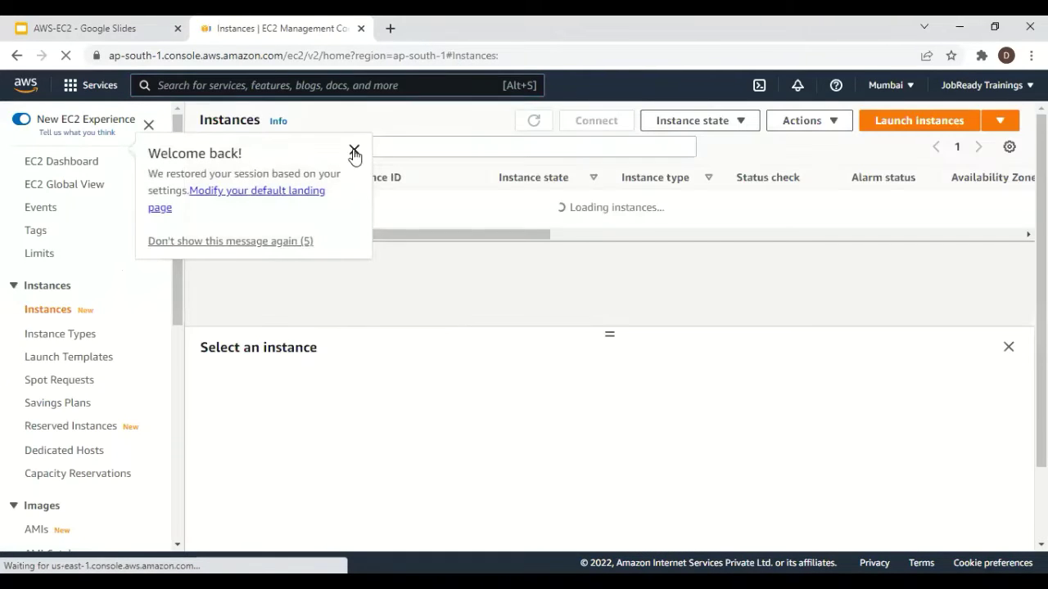
{"action": "left_click", "coordinate": [353, 152]}
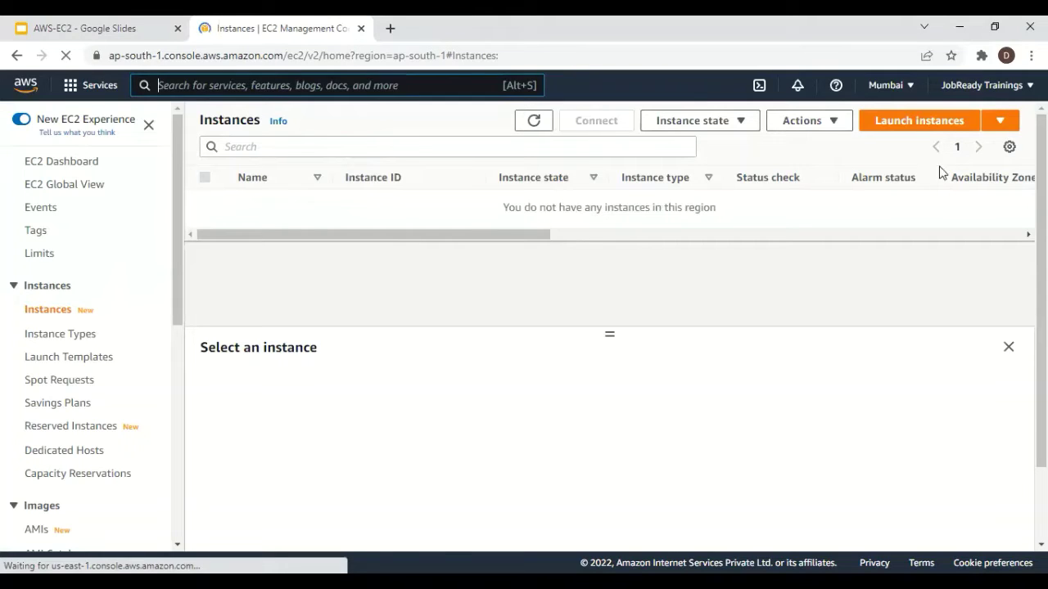
Start launching a new instance and choose the 64-bit (x86) Amazon Linux 2 AMI (HVM) with Kernel 5.10, SSD Volume Type
{"action": "left_click", "coordinate": [1000, 124]}
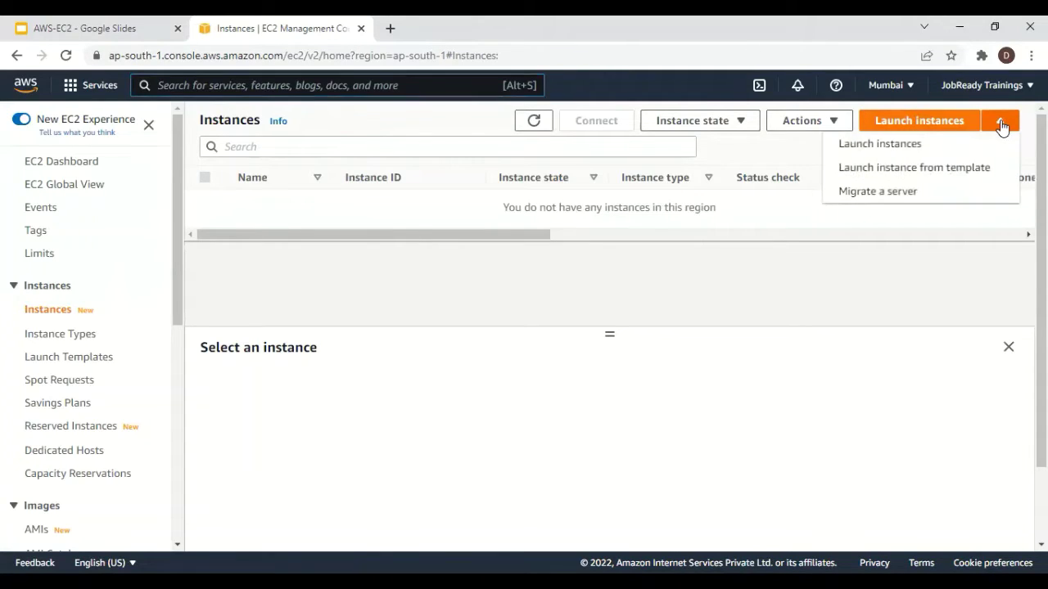
{"action": "left_click", "coordinate": [933, 147]}
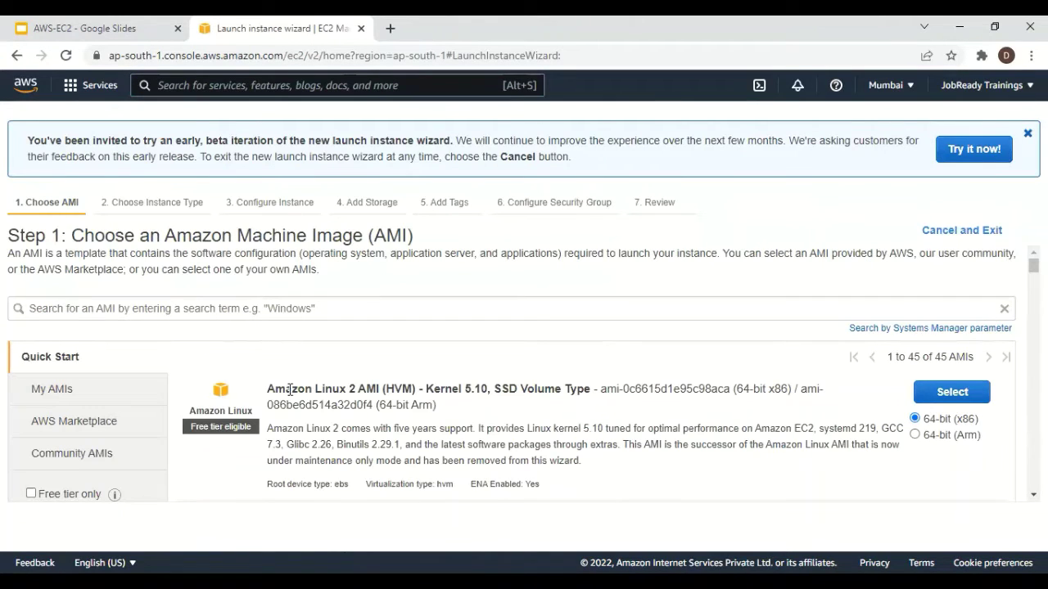
{"action": "scroll", "coordinate": [272, 388], "scroll_direction": "down", "scroll_amount": 2}
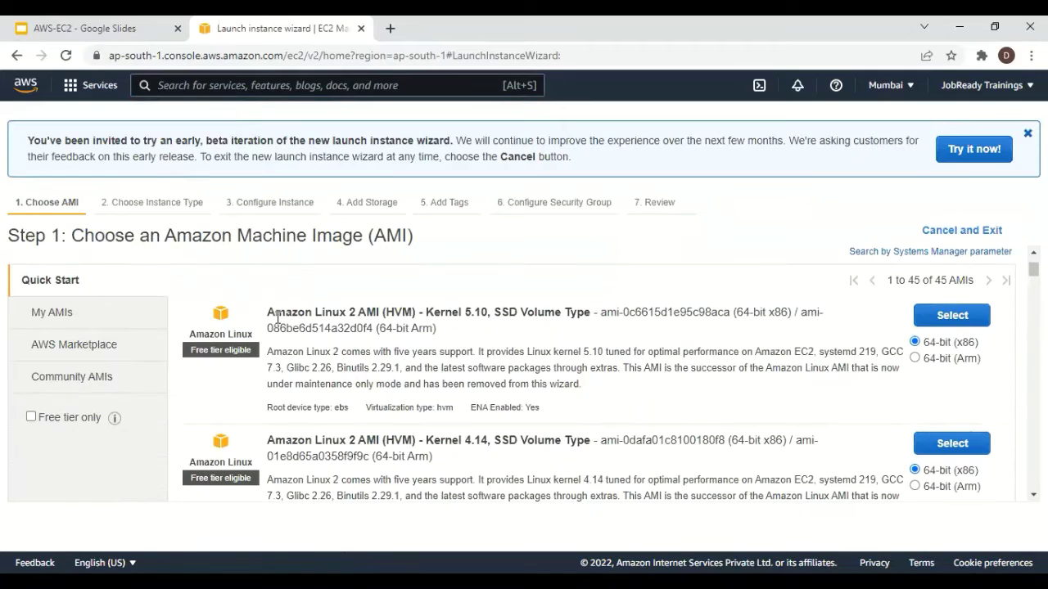
{"action": "left_click_drag", "start_coordinate": [164, 235], "coordinate": [363, 237]}
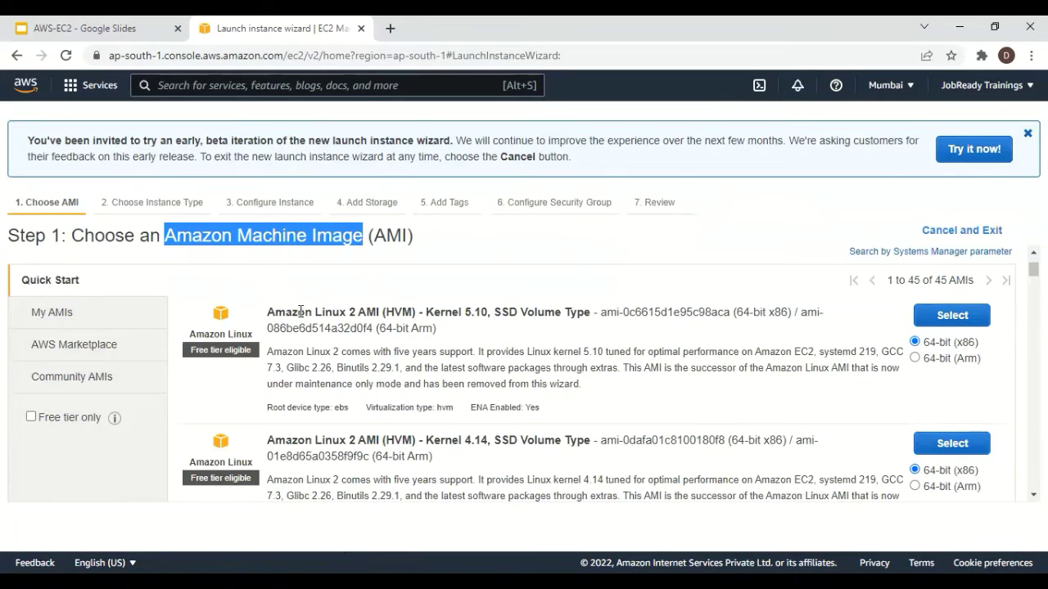
{"action": "left_click_drag", "start_coordinate": [269, 315], "coordinate": [379, 315]}
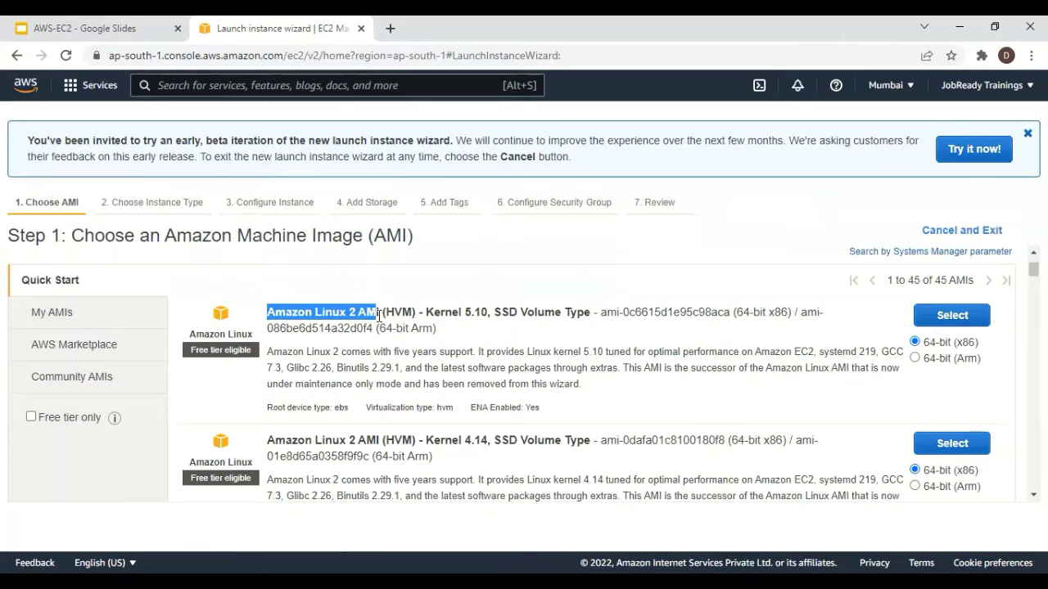
{"action": "left_click", "coordinate": [956, 317]}
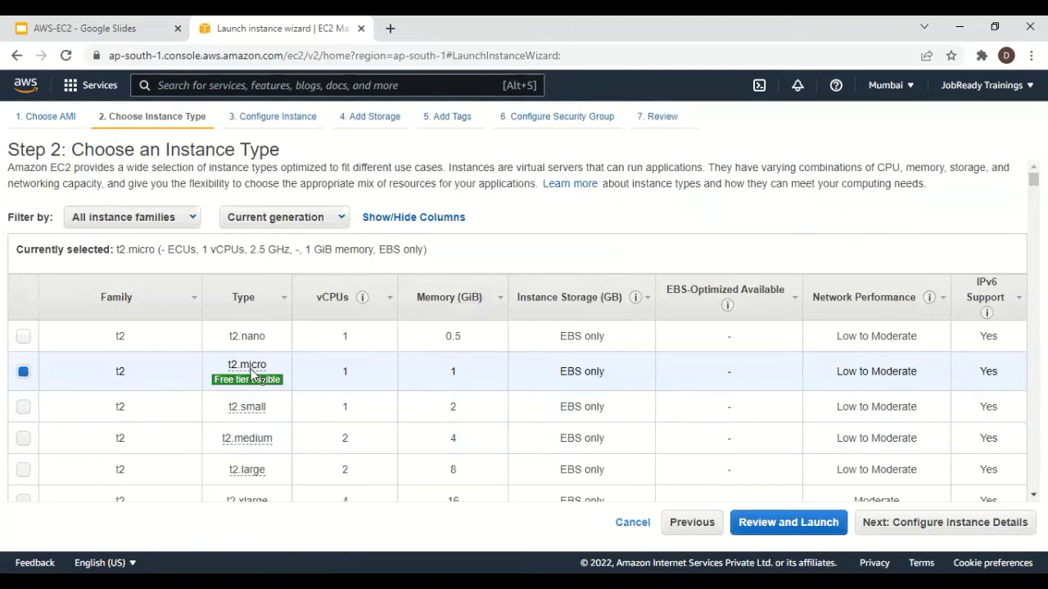
Keep the t2.micro instance type and accept the default instance details, storage and tags, continuing to the security group configuration
{"action": "mouse_move", "coordinate": [252, 374]}
{"action": "left_click_drag", "start_coordinate": [555, 372], "coordinate": [604, 373]}
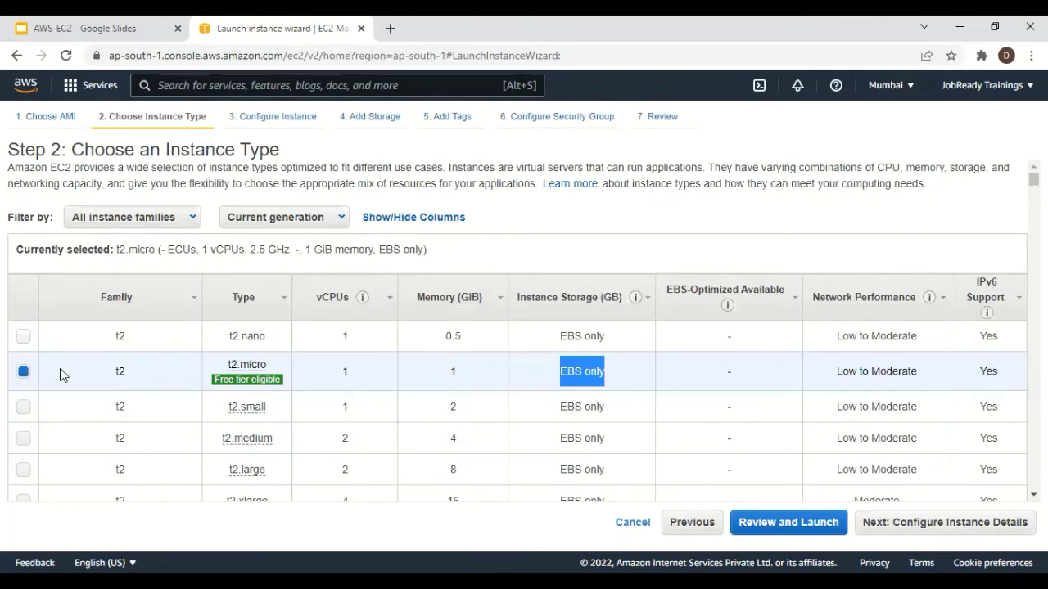
{"action": "left_click", "coordinate": [970, 526]}
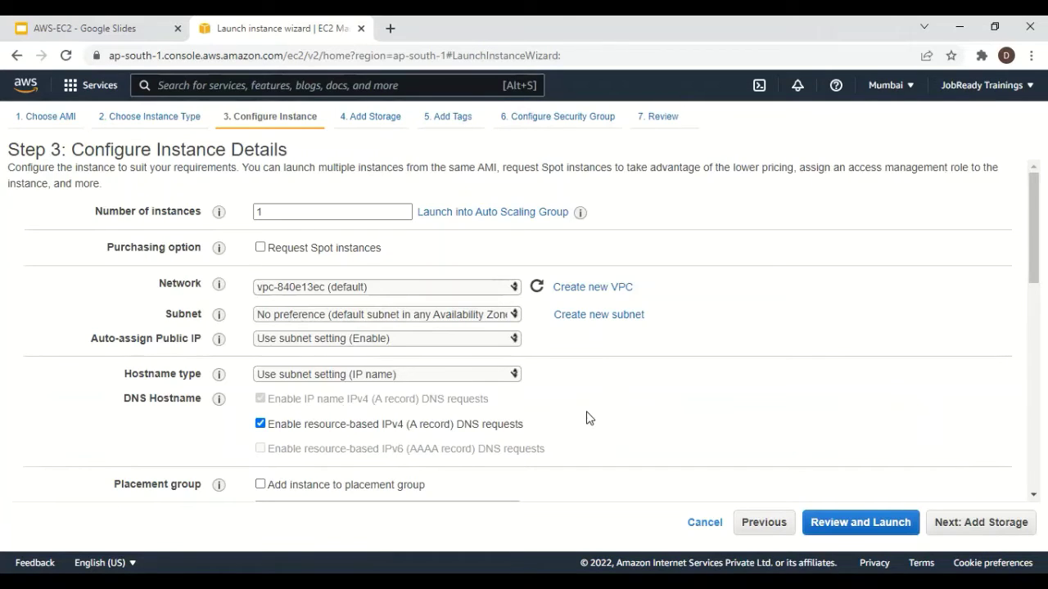
{"action": "left_click", "coordinate": [983, 528]}
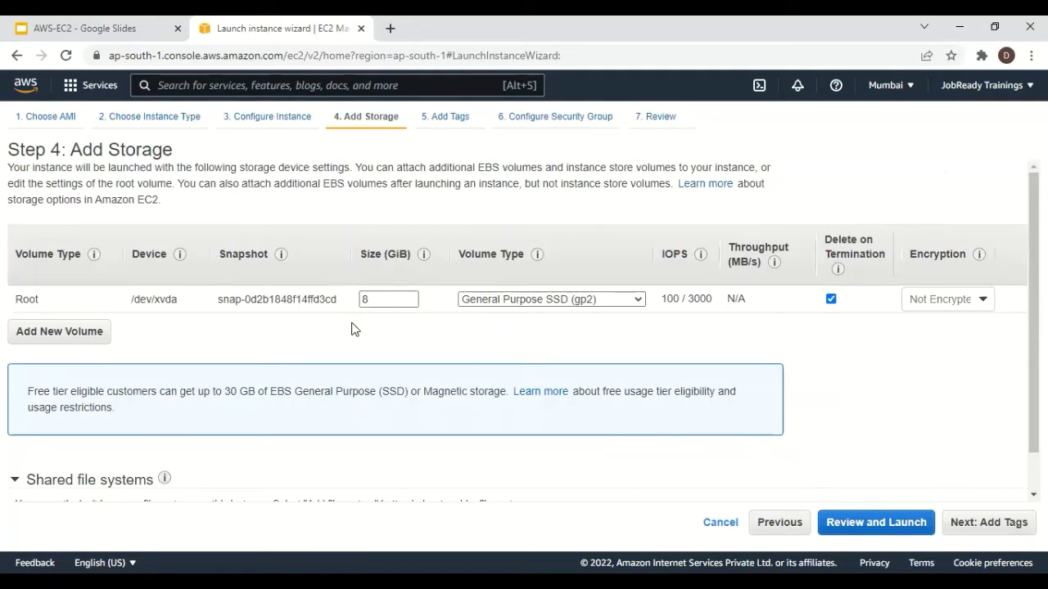
{"action": "left_click", "coordinate": [417, 304]}
{"action": "left_click", "coordinate": [998, 528]}
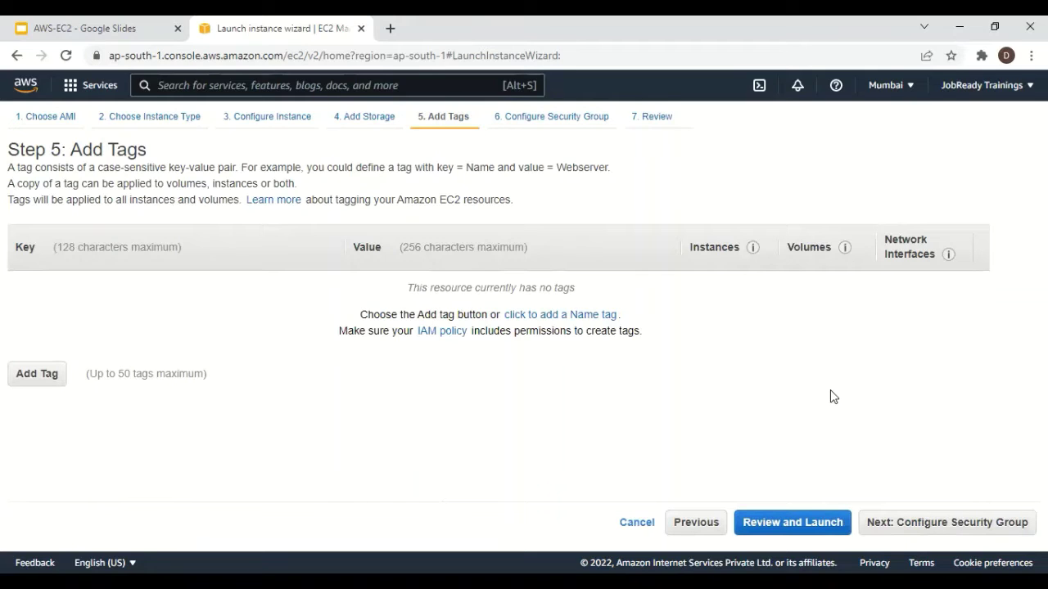
{"action": "left_click", "coordinate": [926, 528]}
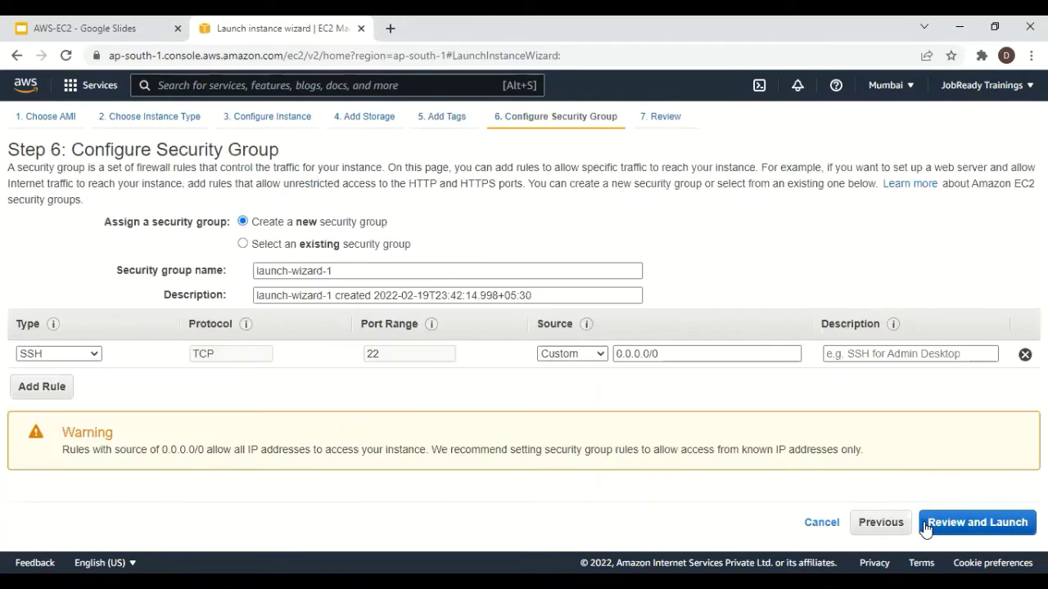
Set both the name and the description of the new security group to SG1, and proceed to the launch review
{"action": "triple_click", "coordinate": [374, 269]}
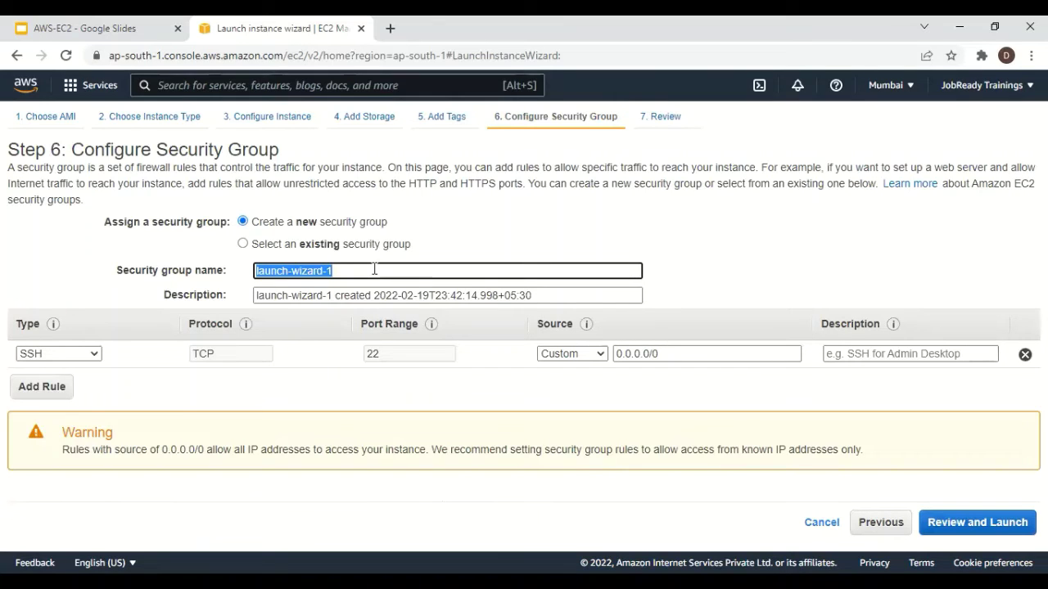
{"action": "type", "text": "SG1"}
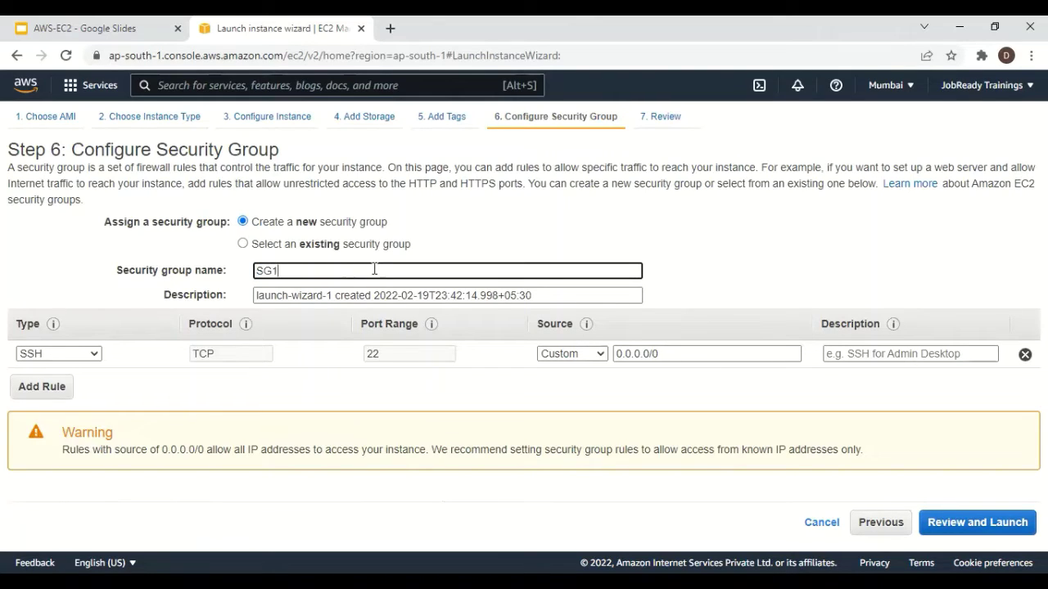
{"action": "triple_click", "coordinate": [374, 269]}
{"action": "key", "text": "ctrl+c"}
{"action": "triple_click", "coordinate": [374, 291]}
{"action": "key", "text": "ctrl+v"}
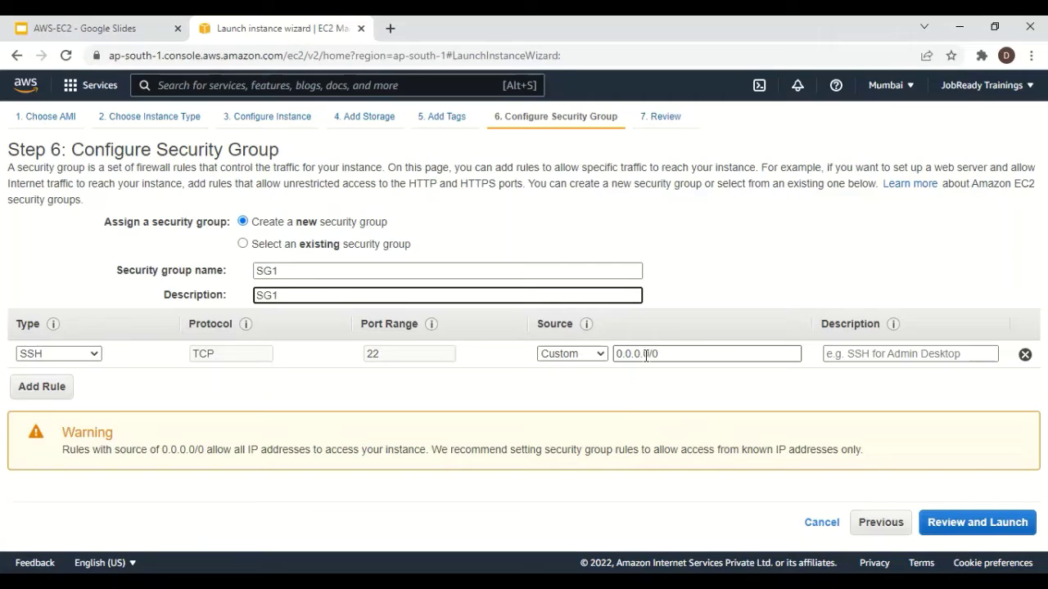
{"action": "left_click", "coordinate": [953, 524]}
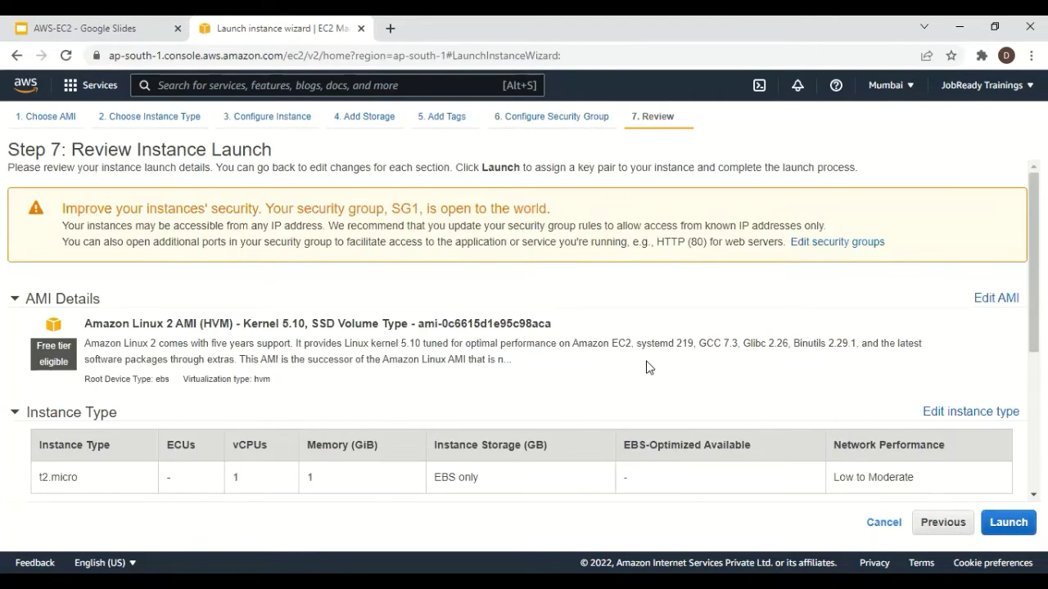
Review the launch settings, proceed to launch, and create and download a new RSA key pair named Key-Value-Pair-Mu
{"action": "scroll", "coordinate": [647, 368], "scroll_direction": "down", "scroll_amount": 2}
{"action": "scroll", "coordinate": [647, 368], "scroll_direction": "down", "scroll_amount": 2}
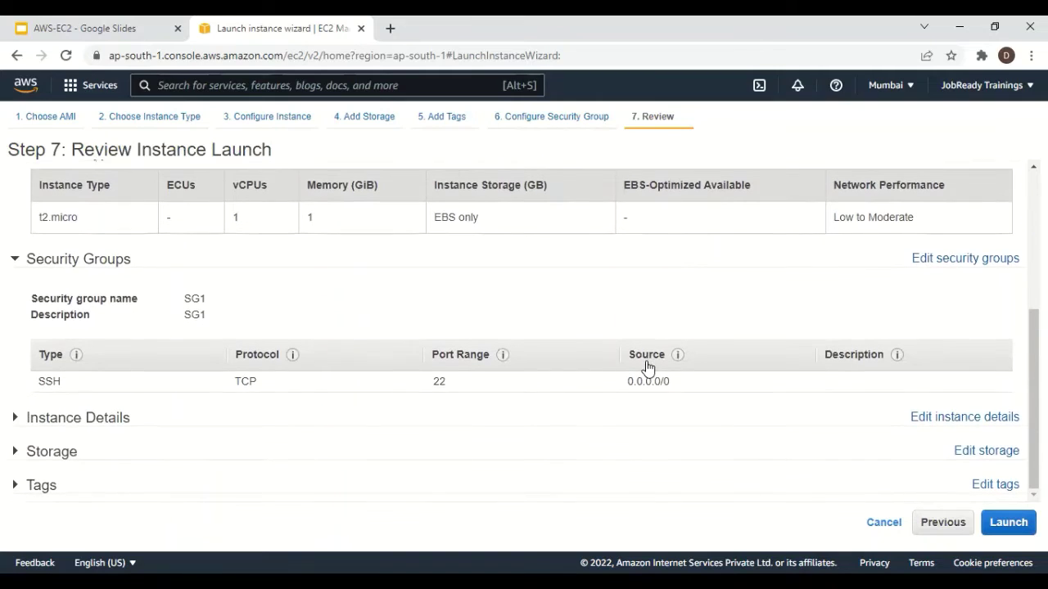
{"action": "left_click", "coordinate": [1009, 524]}
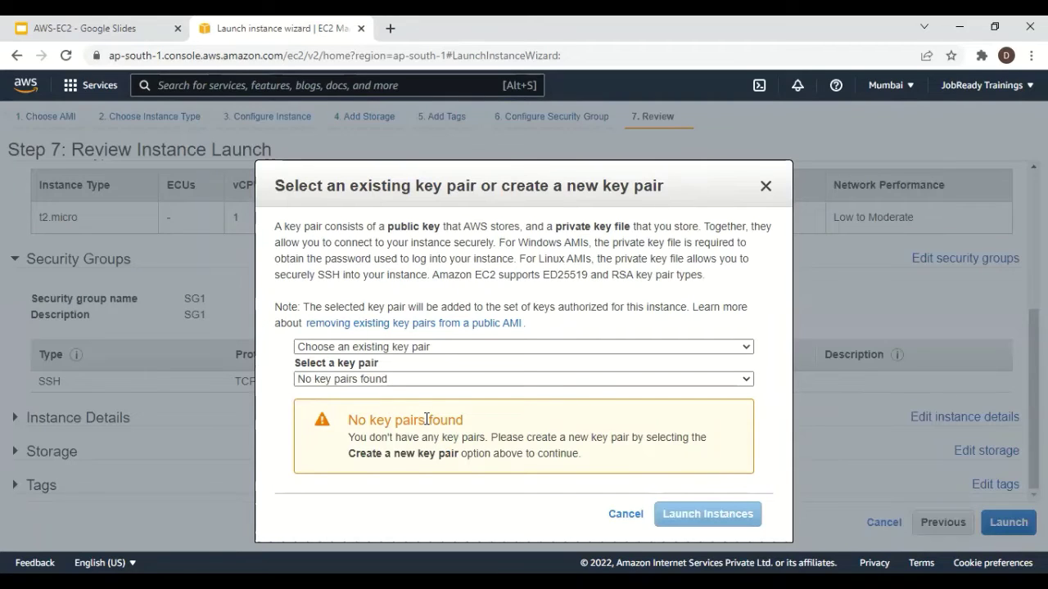
{"action": "left_click", "coordinate": [448, 347]}
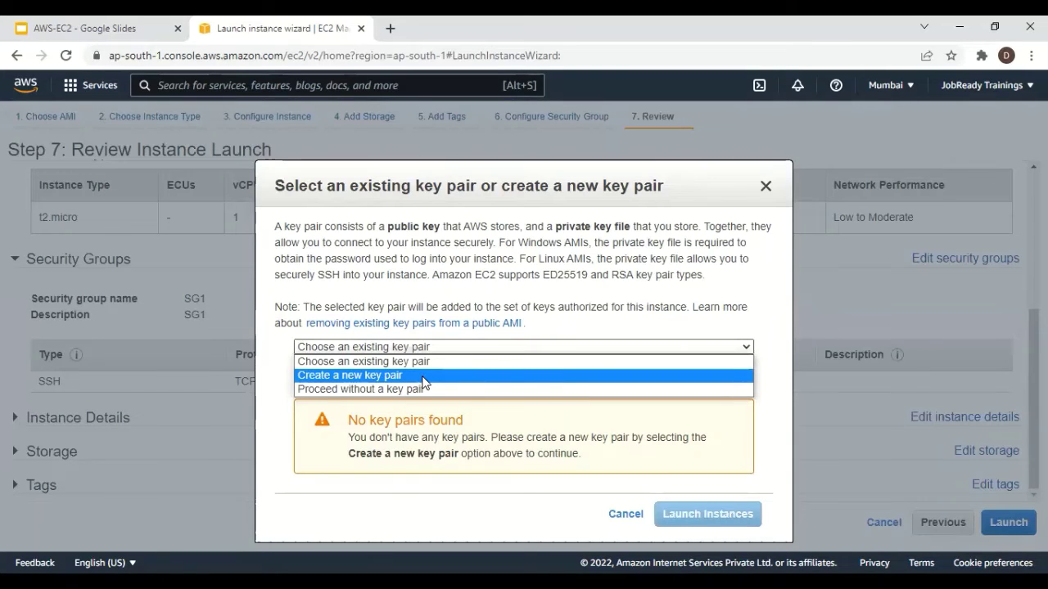
{"action": "left_click", "coordinate": [424, 376]}
{"action": "scroll", "coordinate": [424, 383], "scroll_direction": "down", "scroll_amount": 1}
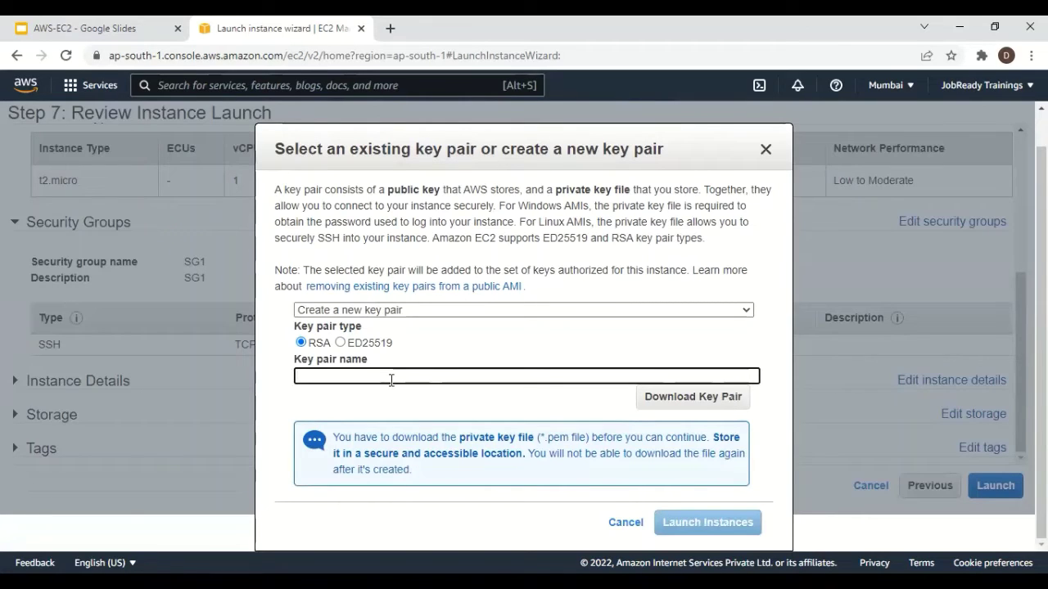
{"action": "type", "text": "Key-Valu"}
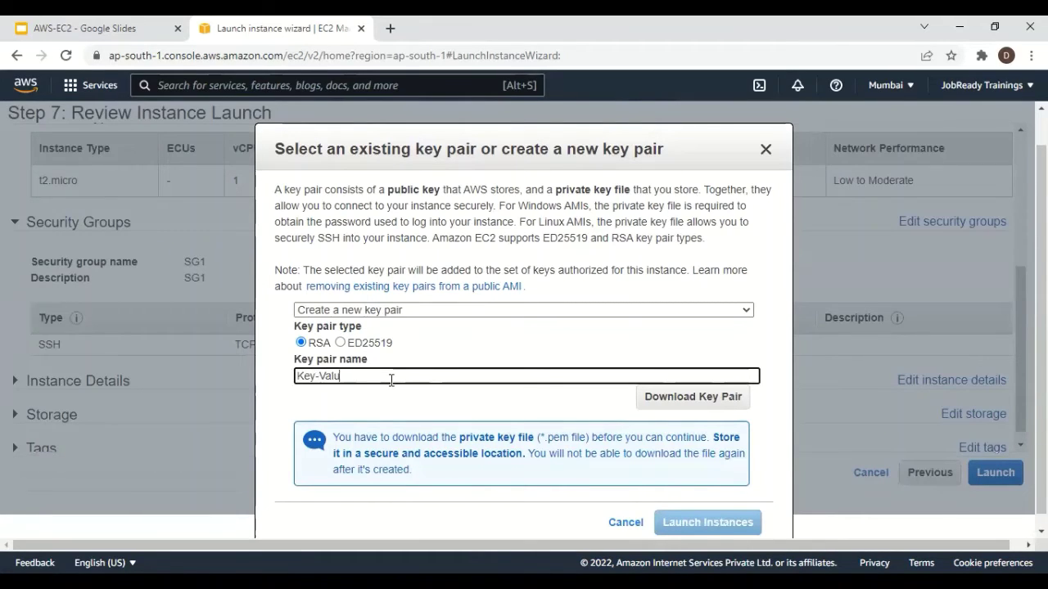
{"action": "type", "text": "e-Pair-Mum"}
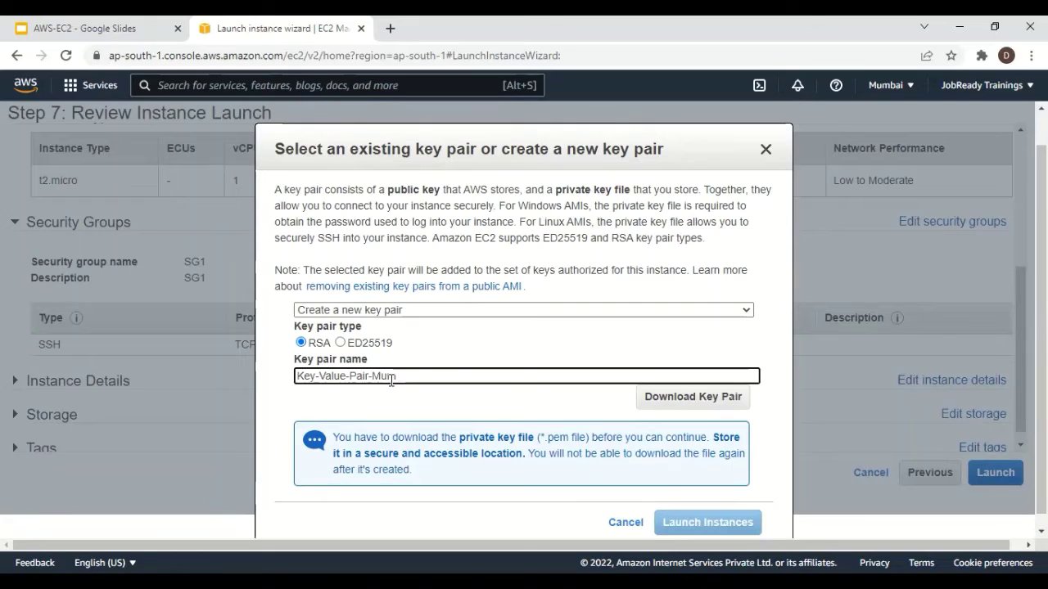
{"action": "key", "text": "BackSpace"}
{"action": "left_click", "coordinate": [694, 407]}
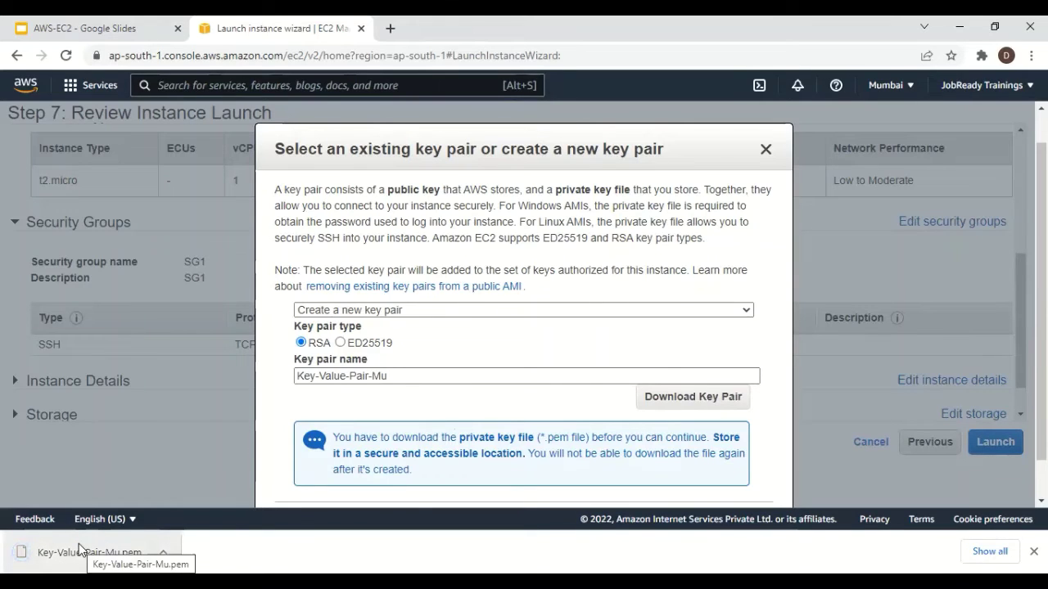
Launch the instance with the new key pair, look over the launch status page, and open the instances list
{"action": "scroll", "coordinate": [595, 453], "scroll_direction": "down", "scroll_amount": 1}
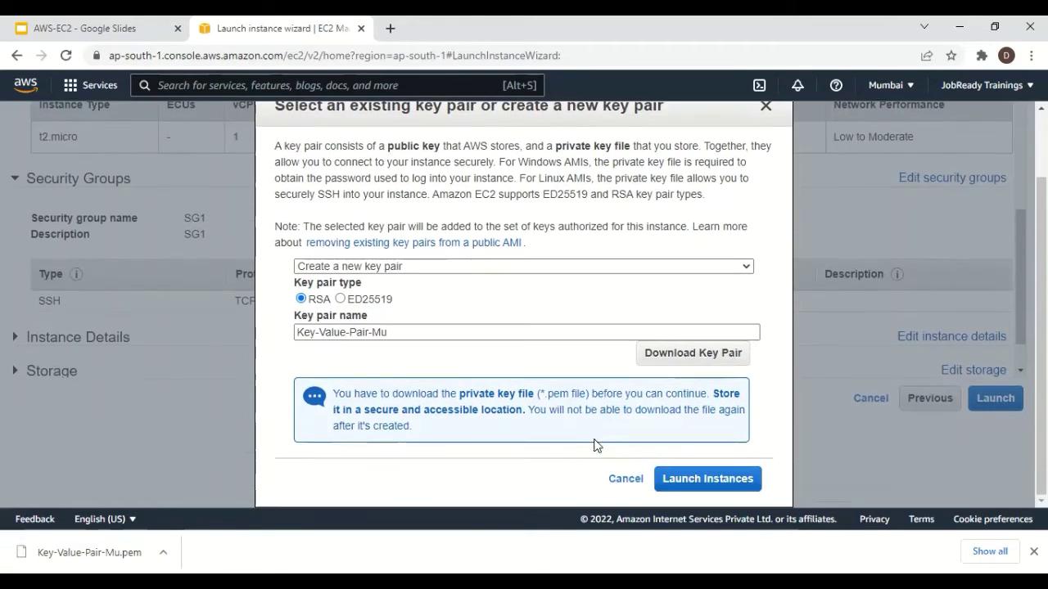
{"action": "left_click", "coordinate": [697, 486]}
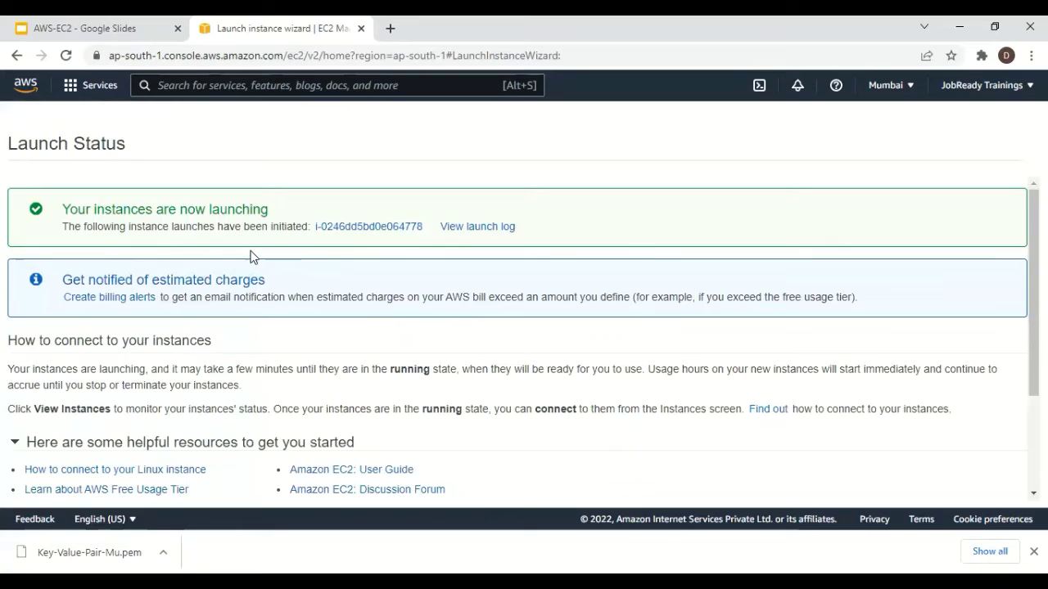
{"action": "scroll", "coordinate": [633, 309], "scroll_direction": "down", "scroll_amount": 3}
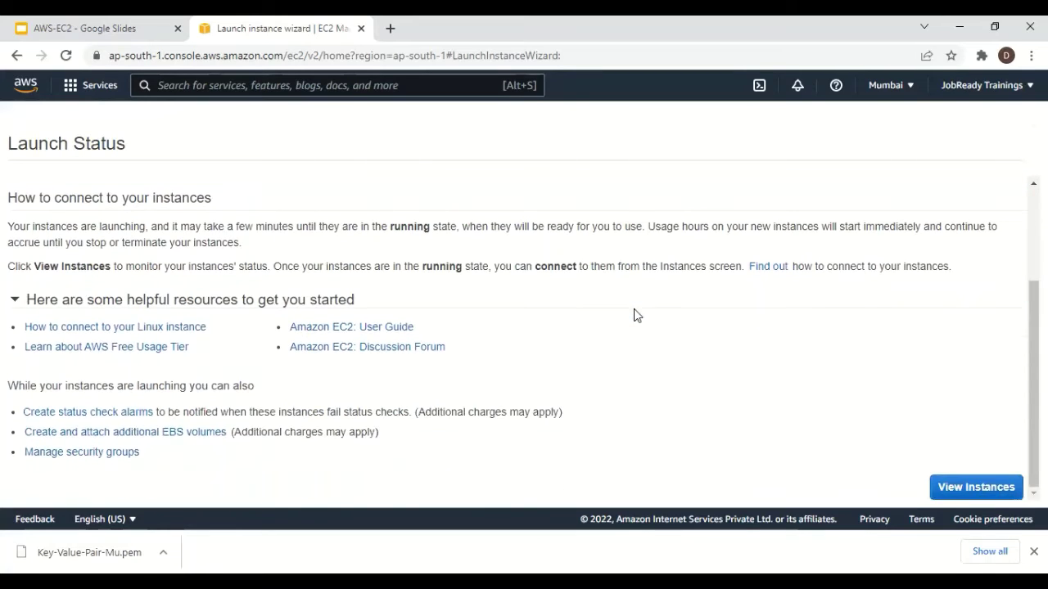
{"action": "scroll", "coordinate": [624, 325], "scroll_direction": "up", "scroll_amount": 3}
{"action": "scroll", "coordinate": [573, 319], "scroll_direction": "down", "scroll_amount": 1}
{"action": "scroll", "coordinate": [516, 308], "scroll_direction": "down", "scroll_amount": 3}
{"action": "left_click", "coordinate": [977, 490]}
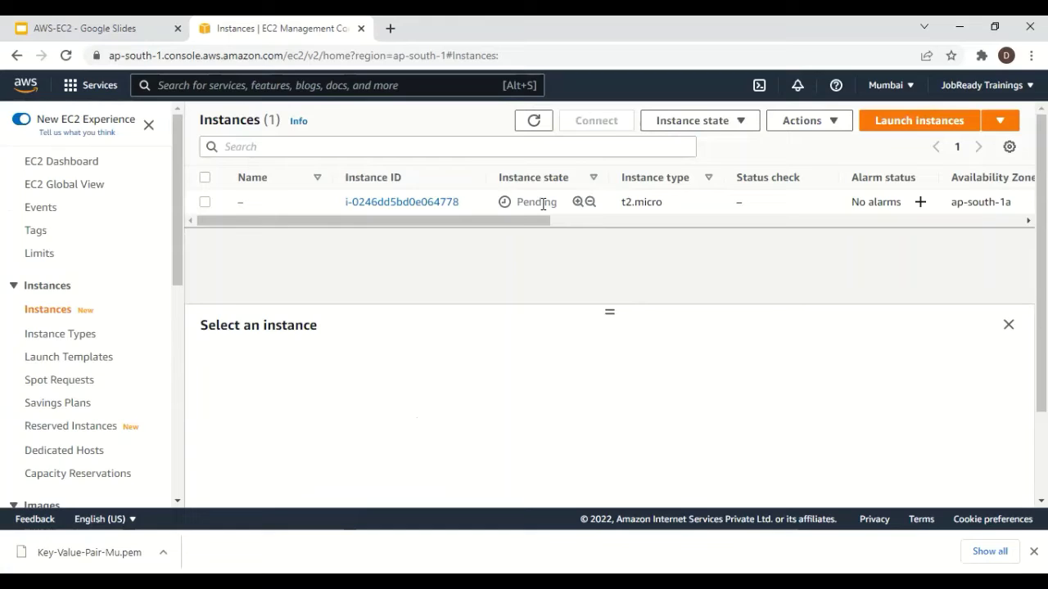
Locate the downloaded Key-Value-Pair-Mu.pem file in its folder and paste it into the EC2 folder
{"action": "left_click", "coordinate": [164, 552]}
{"action": "left_click", "coordinate": [209, 500]}
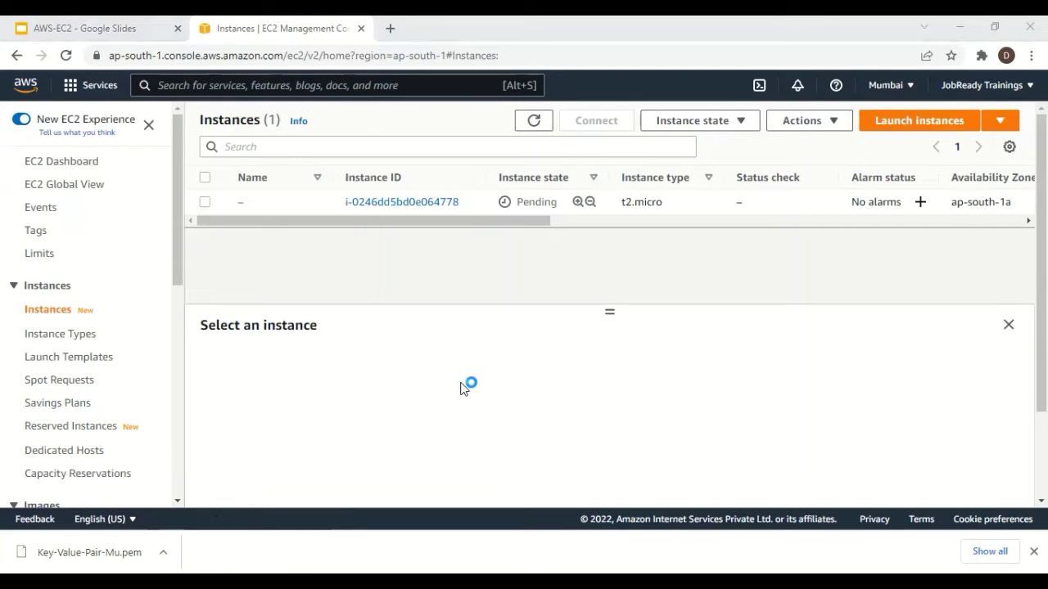
{"action": "left_click", "coordinate": [664, 275]}
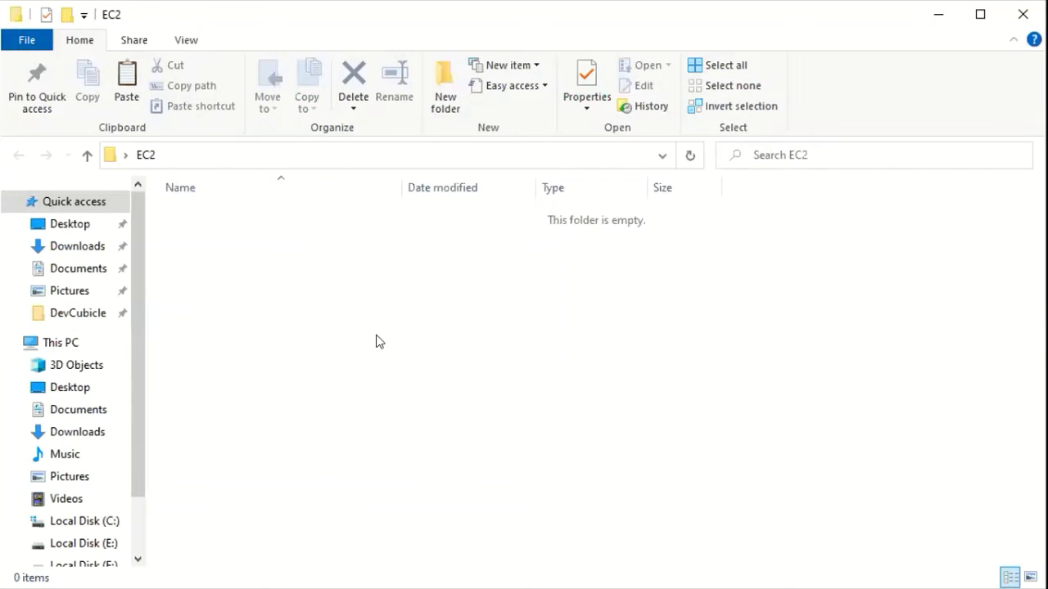
{"action": "right_click", "coordinate": [386, 342]}
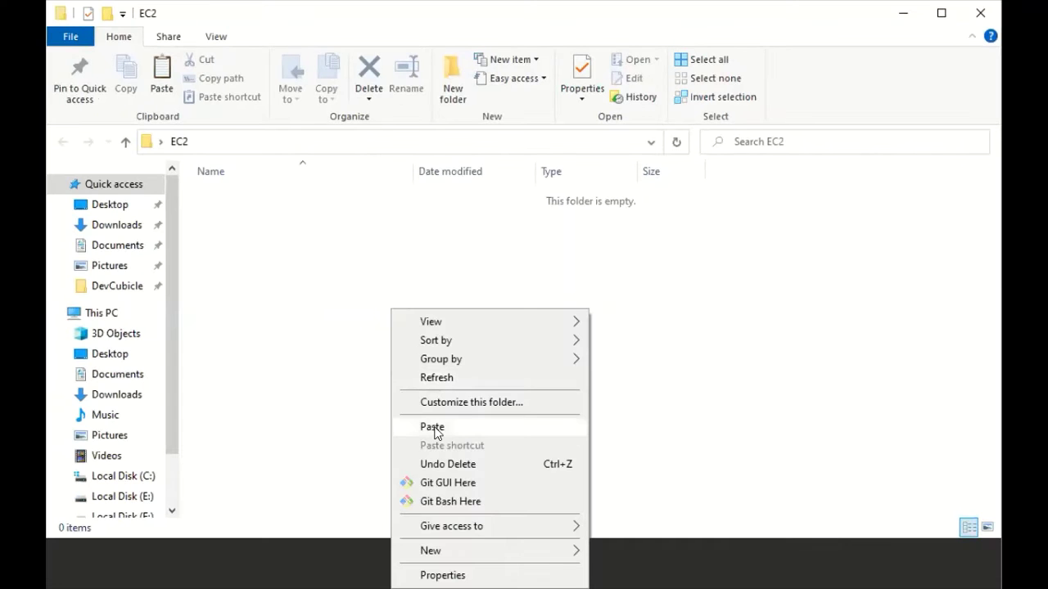
{"action": "left_click", "coordinate": [427, 424]}
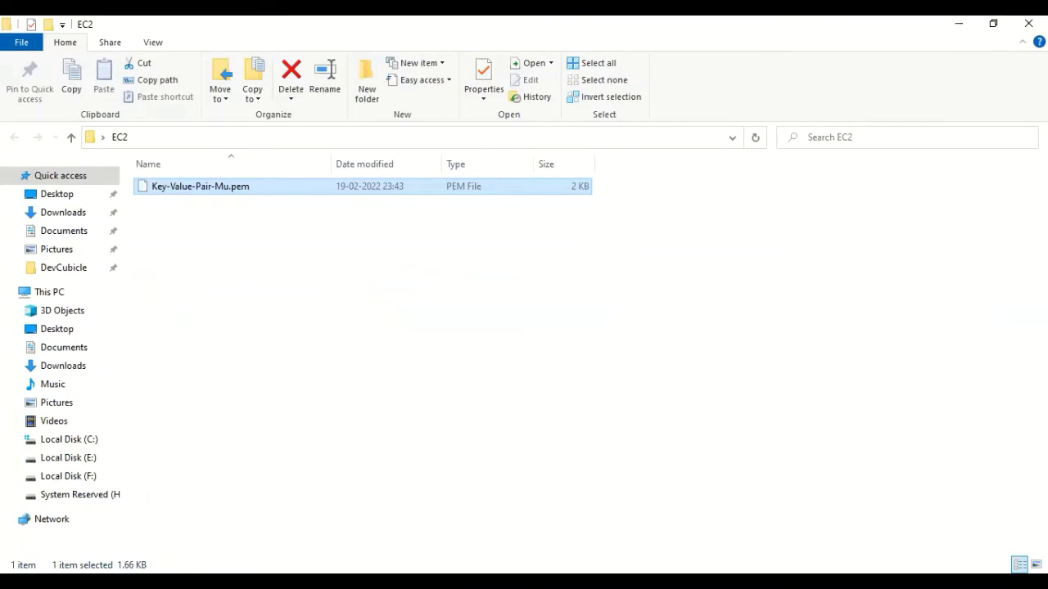
Switch back to the EC2 console in the browser and refresh the instances list to check the instance state
{"action": "key", "text": "alt+Tab"}
{"action": "left_click", "coordinate": [533, 120]}
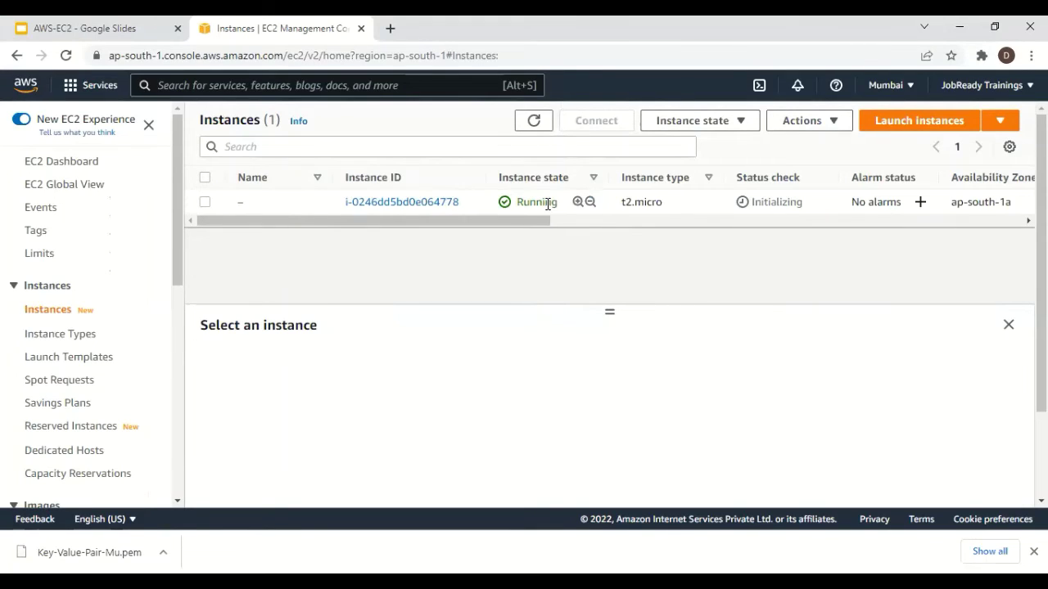
Select the running t2.micro instance and look through its details summary
{"action": "double_click", "coordinate": [547, 203]}
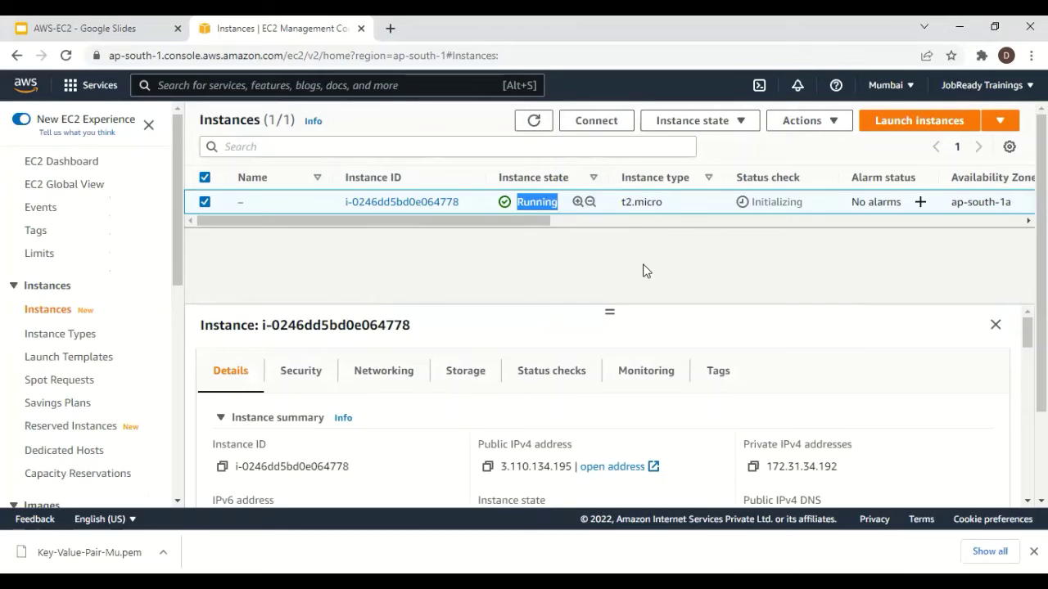
{"action": "scroll", "coordinate": [870, 398], "scroll_direction": "down", "scroll_amount": 2}
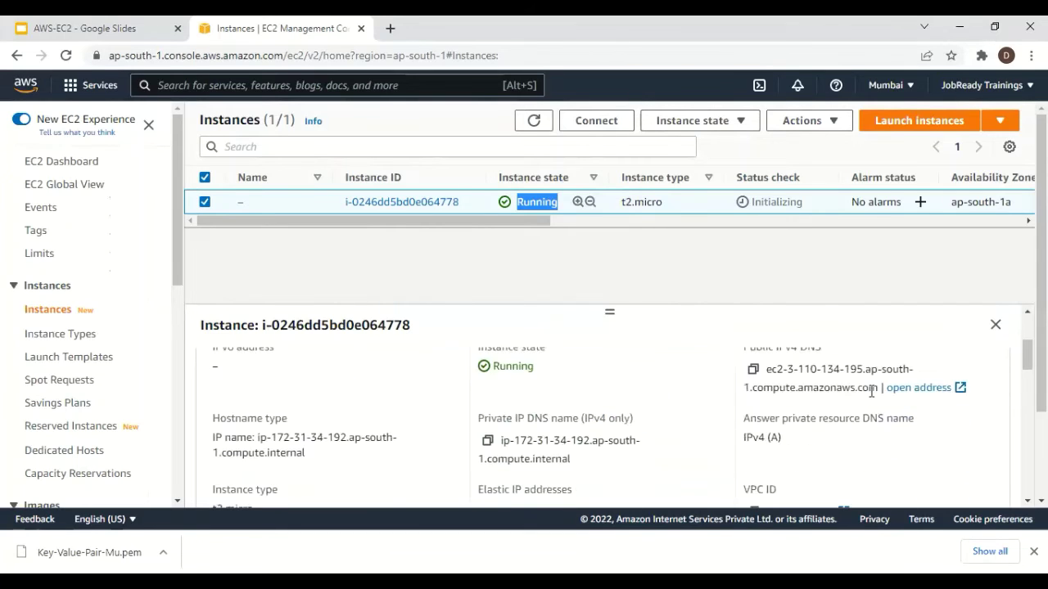
{"action": "scroll", "coordinate": [871, 391], "scroll_direction": "up", "scroll_amount": 1}
{"action": "scroll", "coordinate": [871, 393], "scroll_direction": "up", "scroll_amount": 1}
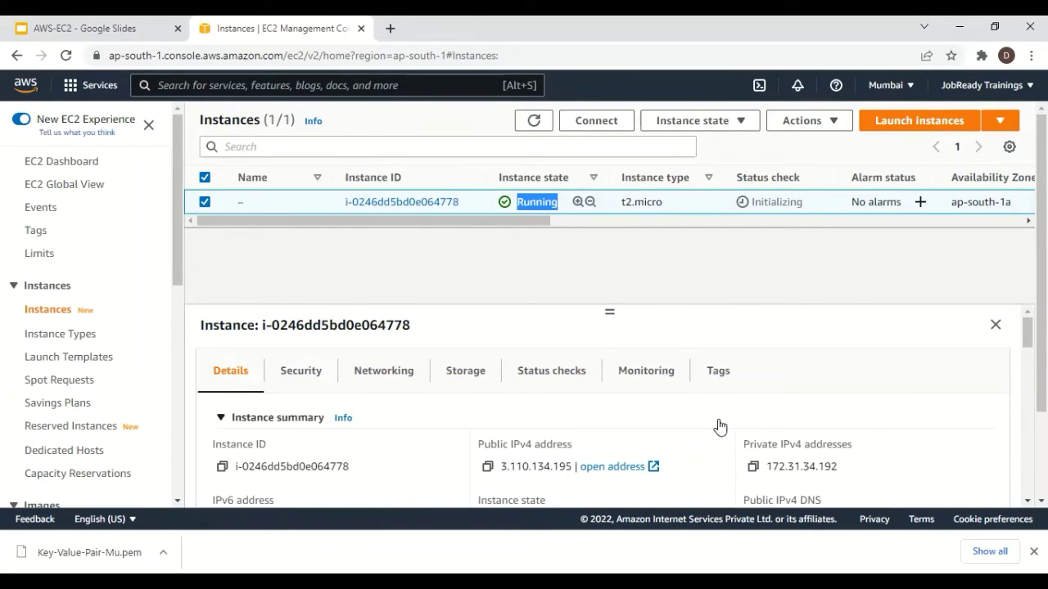
{"action": "scroll", "coordinate": [860, 420], "scroll_direction": "down", "scroll_amount": 2}
{"action": "scroll", "coordinate": [860, 416], "scroll_direction": "up", "scroll_amount": 2}
Examine the instance's networking details, in particular its public IPv4 address and public IPv4 DNS name
{"action": "left_click", "coordinate": [400, 370]}
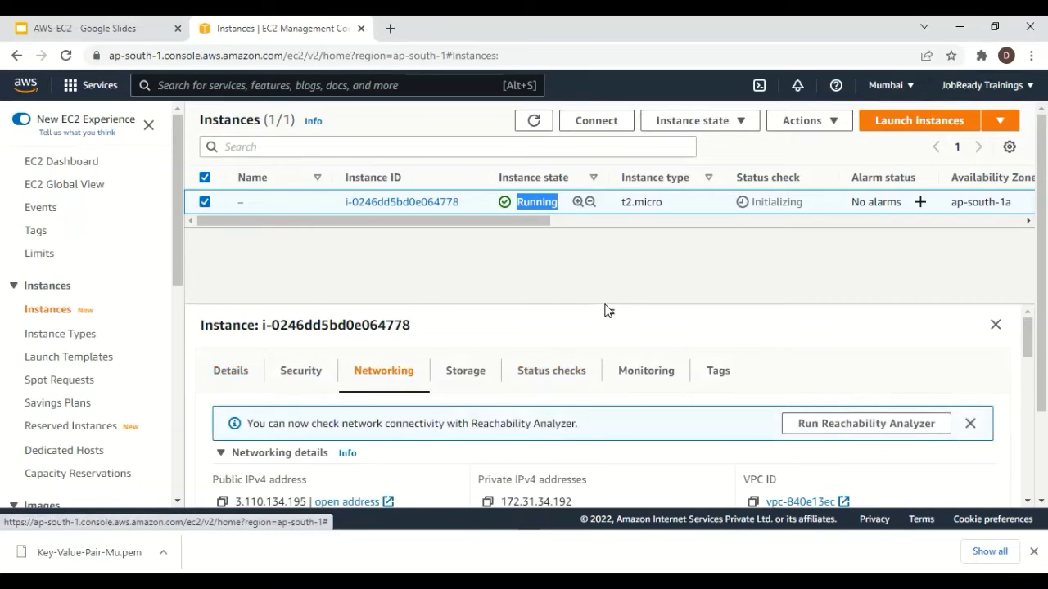
{"action": "left_click_drag", "start_coordinate": [608, 299], "coordinate": [612, 262]}
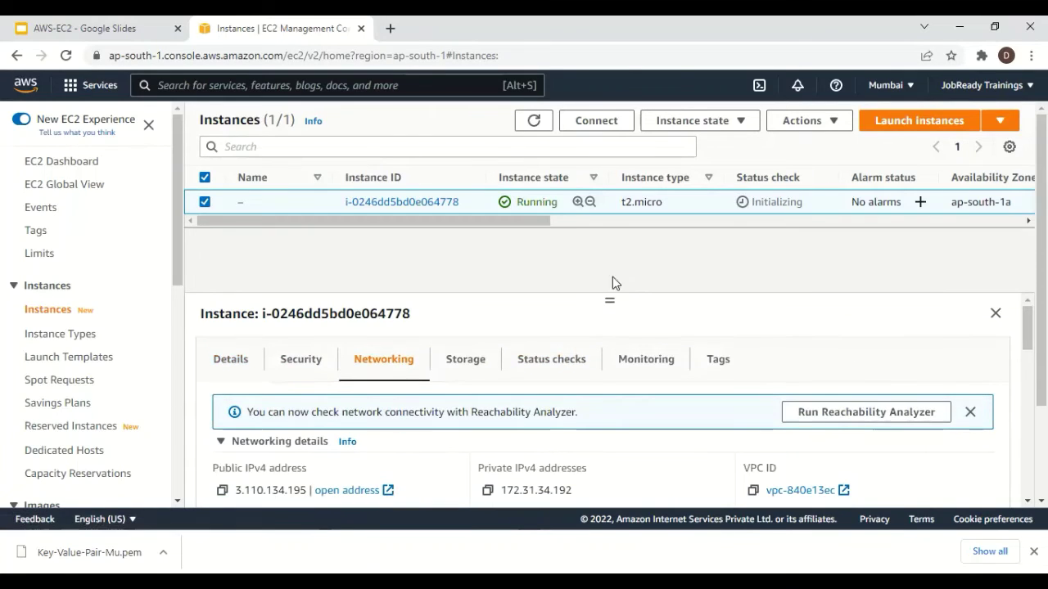
{"action": "scroll", "coordinate": [582, 376], "scroll_direction": "down", "scroll_amount": 1}
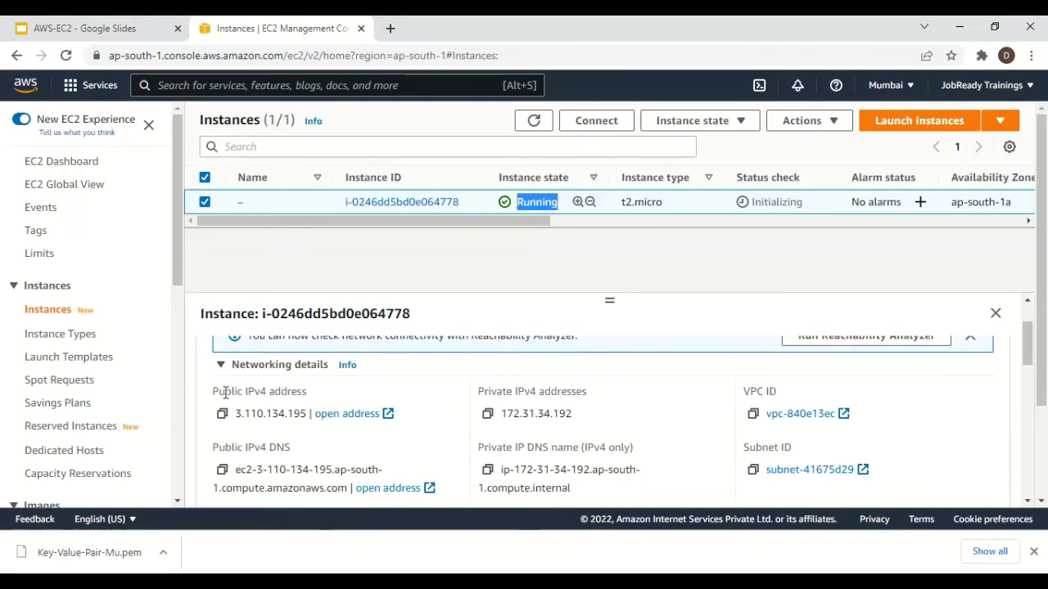
{"action": "left_click_drag", "start_coordinate": [218, 392], "coordinate": [304, 392]}
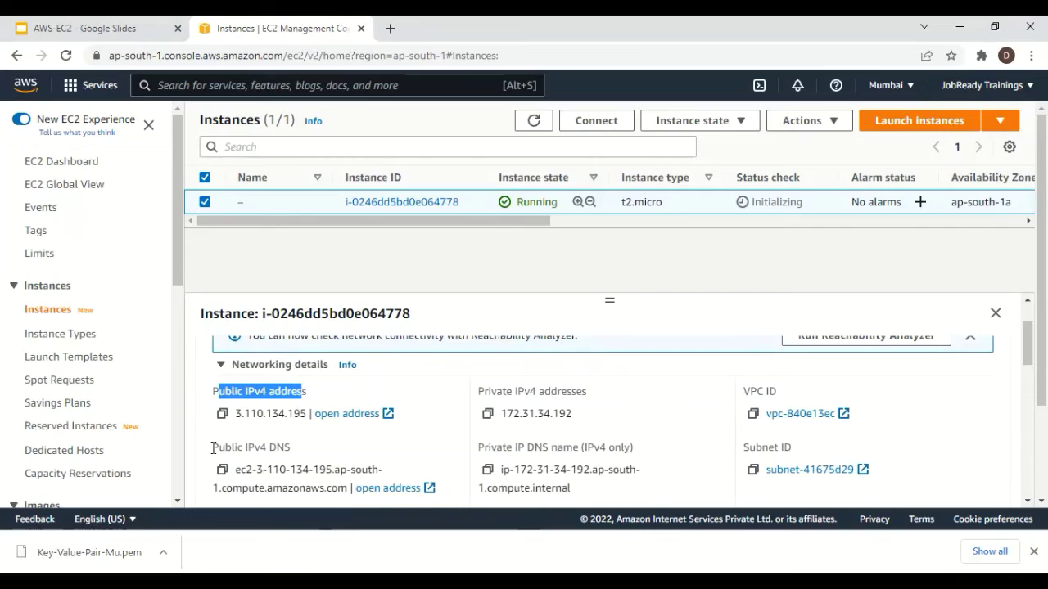
{"action": "left_click_drag", "start_coordinate": [212, 448], "coordinate": [289, 446]}
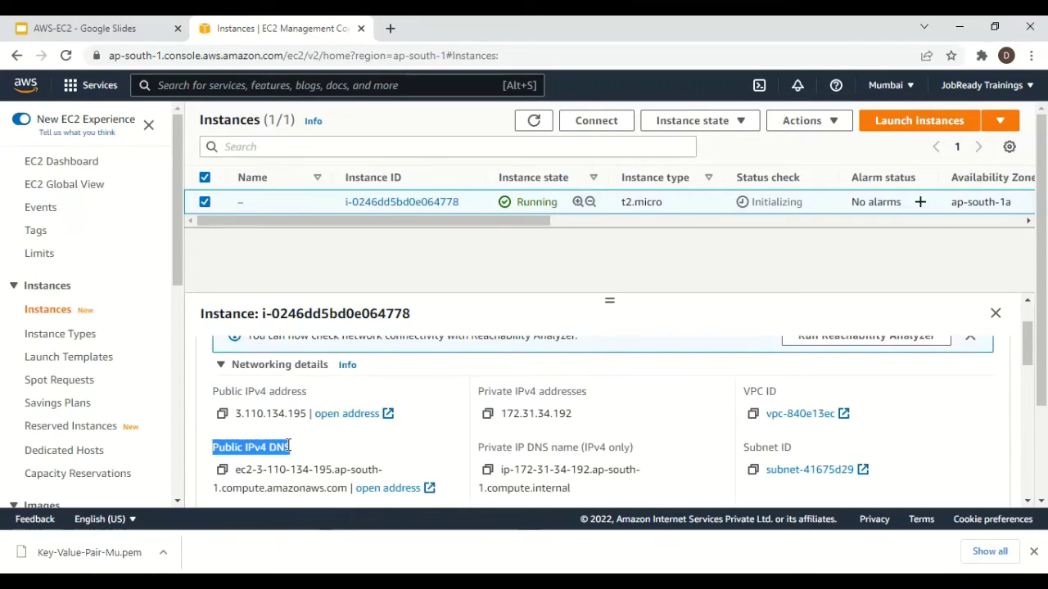
{"action": "left_click_drag", "start_coordinate": [235, 414], "coordinate": [310, 414]}
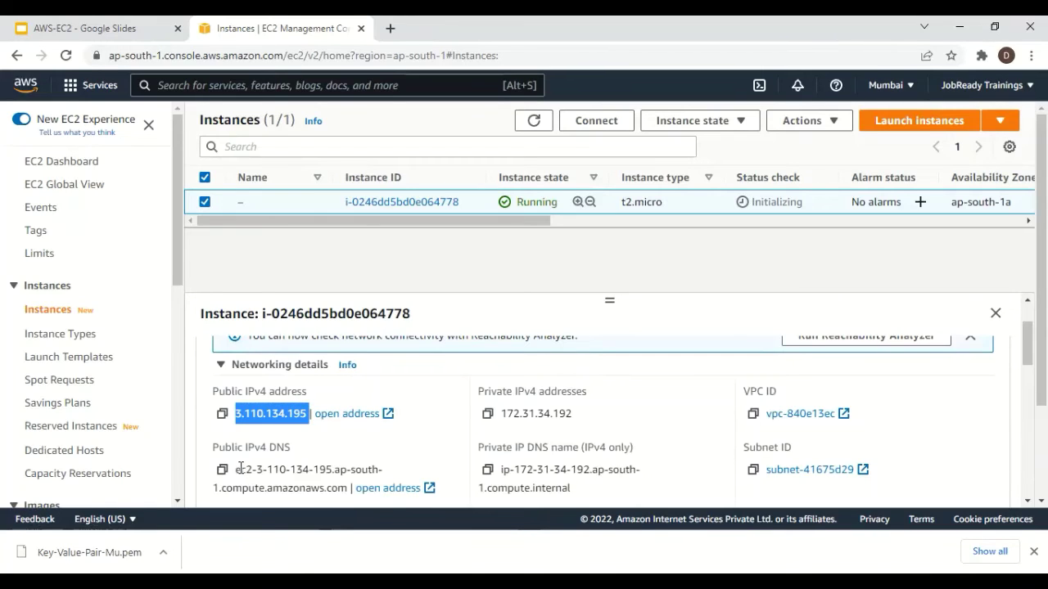
{"action": "left_click_drag", "start_coordinate": [236, 469], "coordinate": [347, 487]}
{"action": "scroll", "coordinate": [364, 473], "scroll_direction": "up", "scroll_amount": 2}
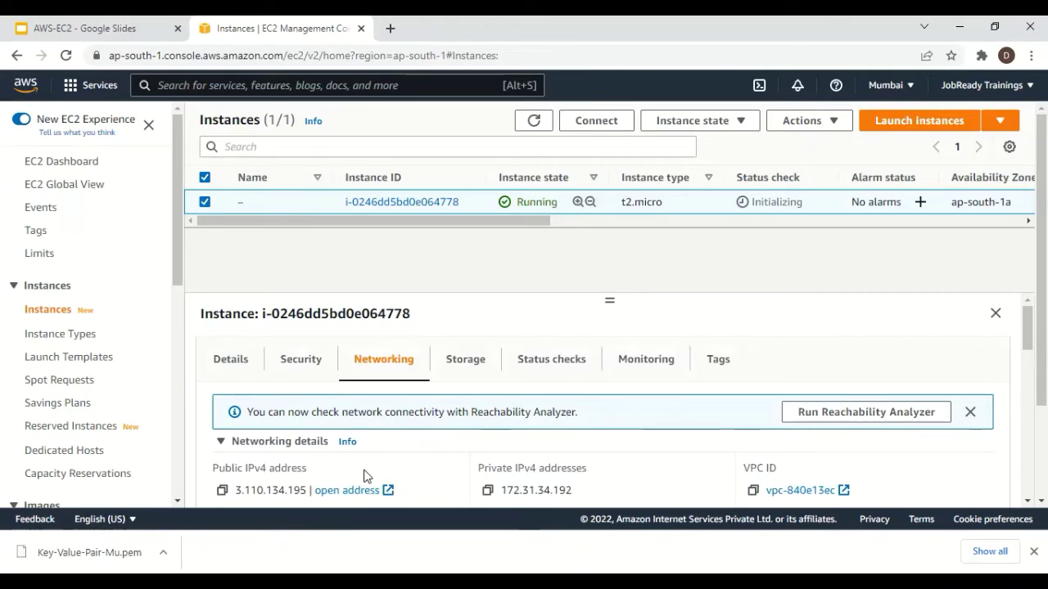
Reselect the instance and open its connection page to read the SSH client instructions and example command
{"action": "left_click", "coordinate": [205, 205]}
{"action": "left_click", "coordinate": [205, 203]}
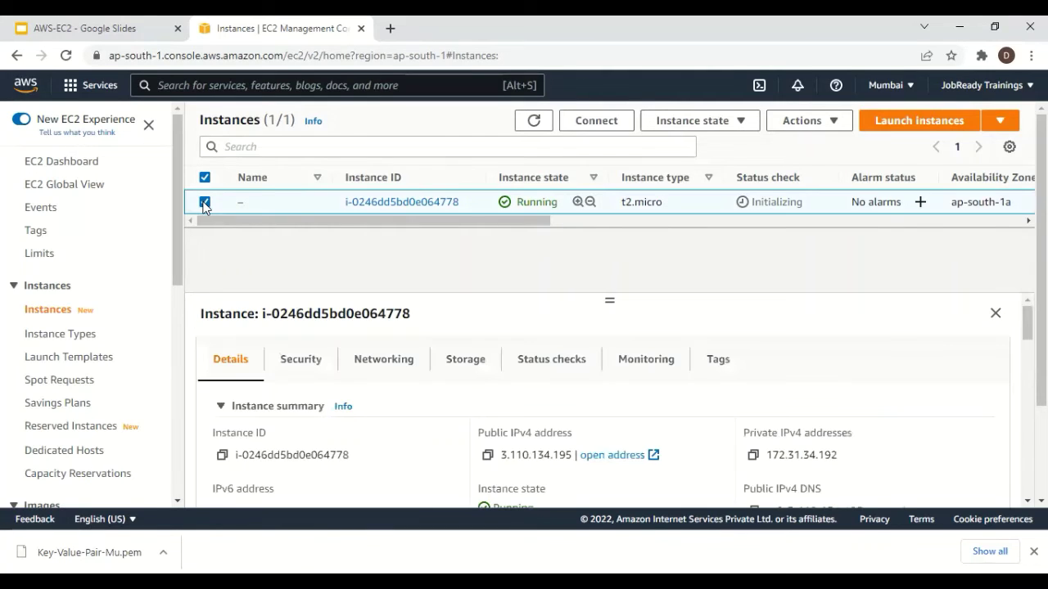
{"action": "left_click", "coordinate": [602, 127]}
{"action": "scroll", "coordinate": [743, 355], "scroll_direction": "down", "scroll_amount": 1}
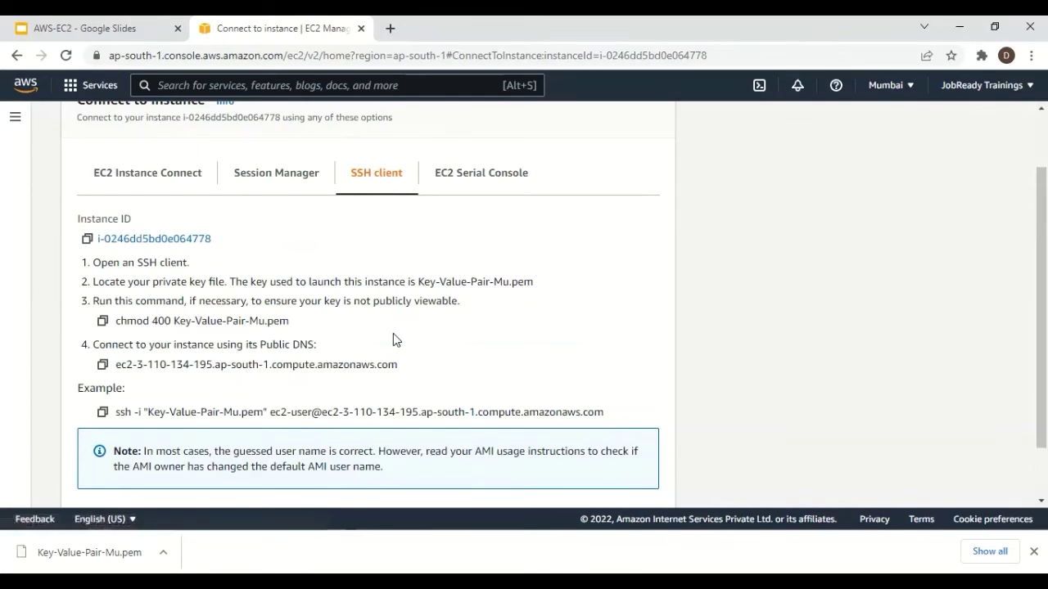
{"action": "scroll", "coordinate": [394, 336], "scroll_direction": "down", "scroll_amount": 1}
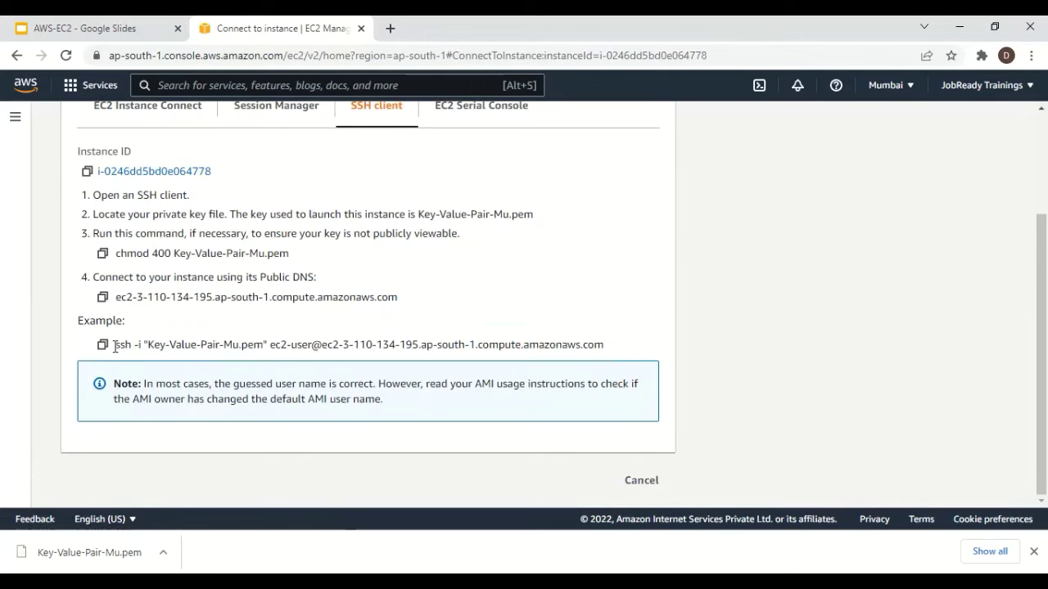
Switch to the AWS-EC2 slides and examine the key file, user name and address parts of the example SSH command
{"action": "left_click", "coordinate": [120, 25]}
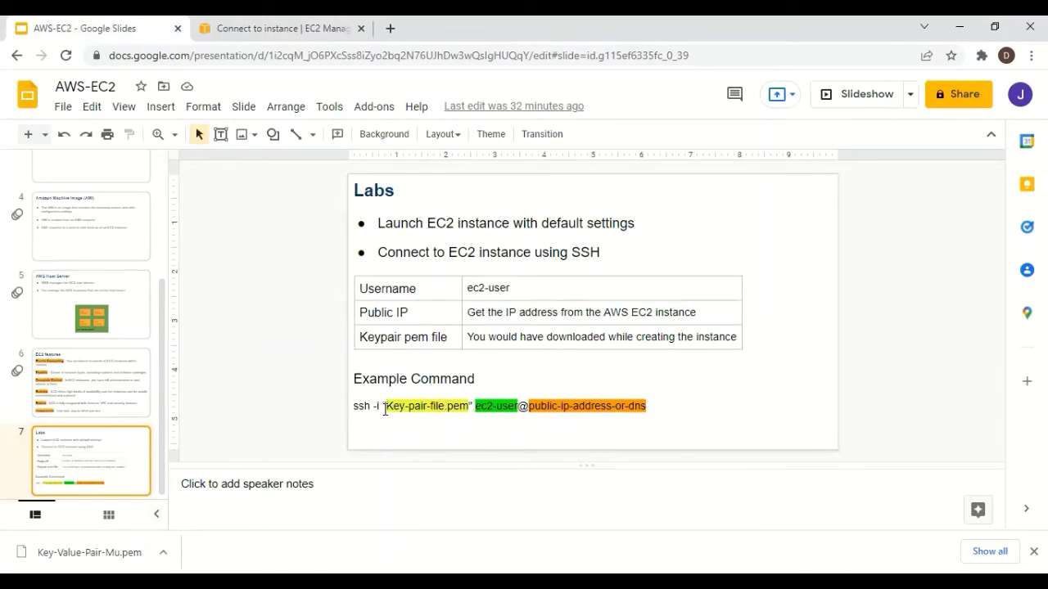
{"action": "left_click_drag", "start_coordinate": [388, 406], "coordinate": [467, 406]}
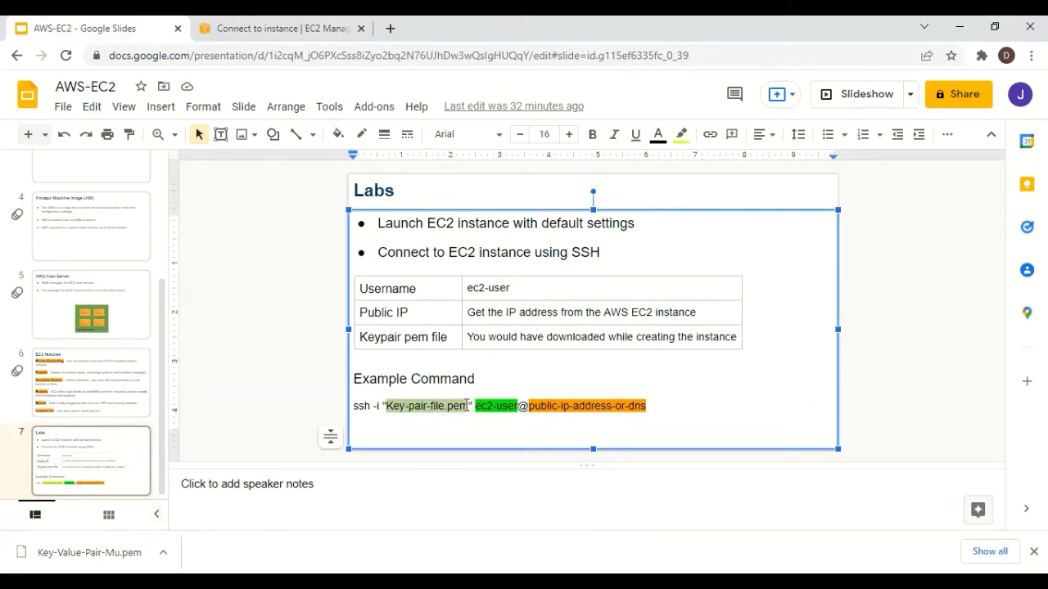
{"action": "left_click", "coordinate": [476, 407]}
{"action": "left_click_drag", "start_coordinate": [479, 409], "coordinate": [516, 407]}
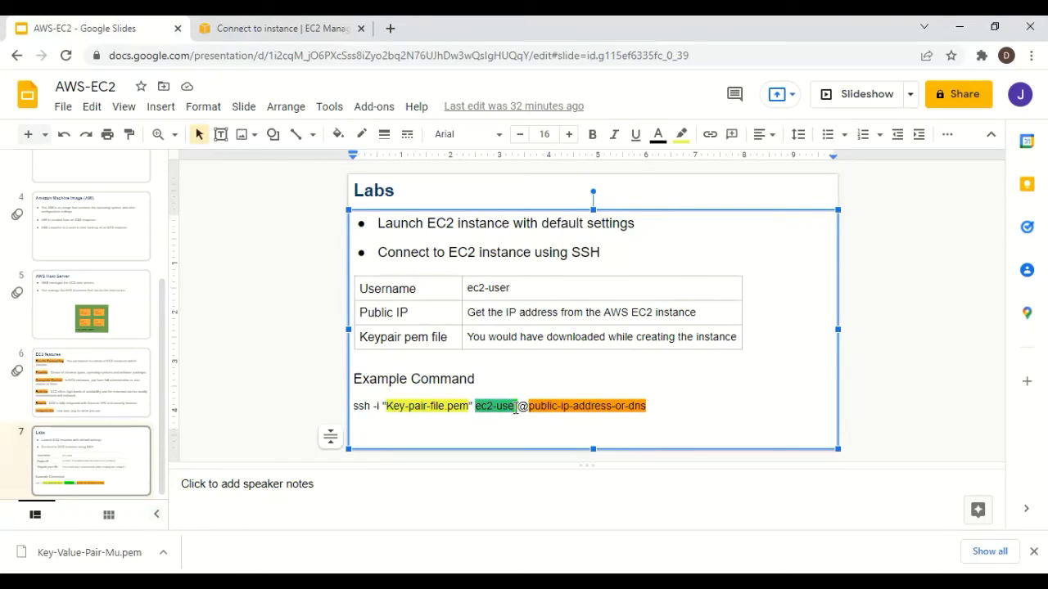
{"action": "left_click_drag", "start_coordinate": [516, 408], "coordinate": [646, 409]}
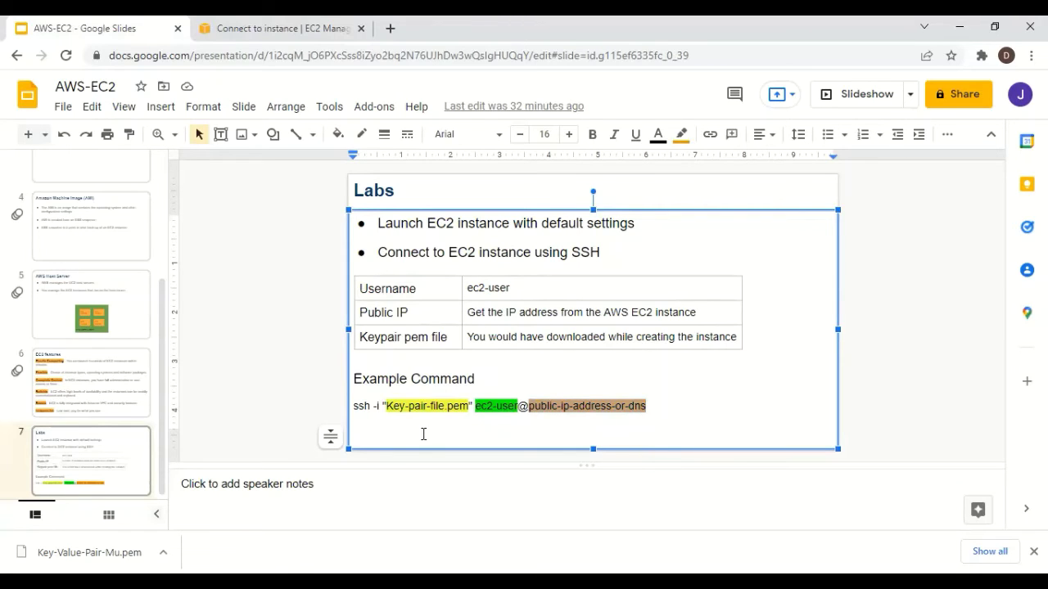
Copy the example SSH command from the instance's connection page and run ssh in Command Prompt to check the client is available
{"action": "left_click", "coordinate": [242, 33]}
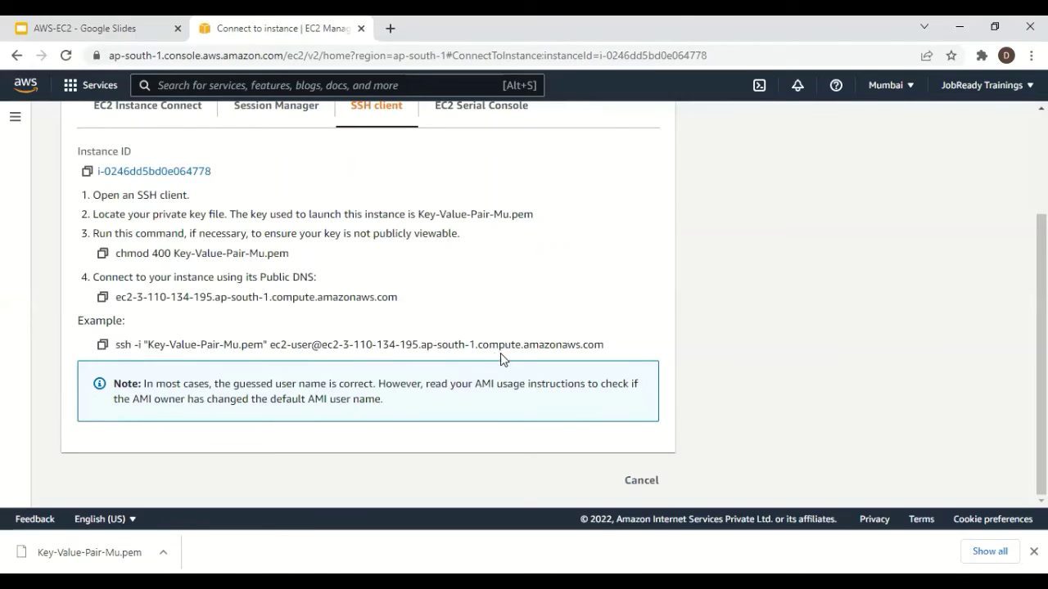
{"action": "left_click", "coordinate": [103, 346]}
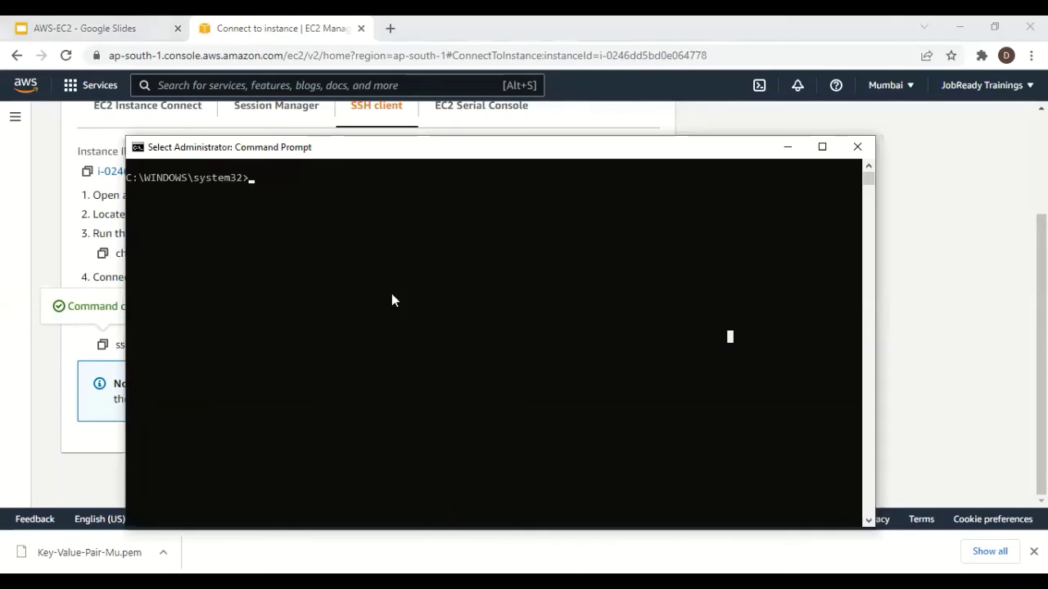
{"action": "left_click", "coordinate": [300, 227]}
{"action": "type", "text": "ssh"}
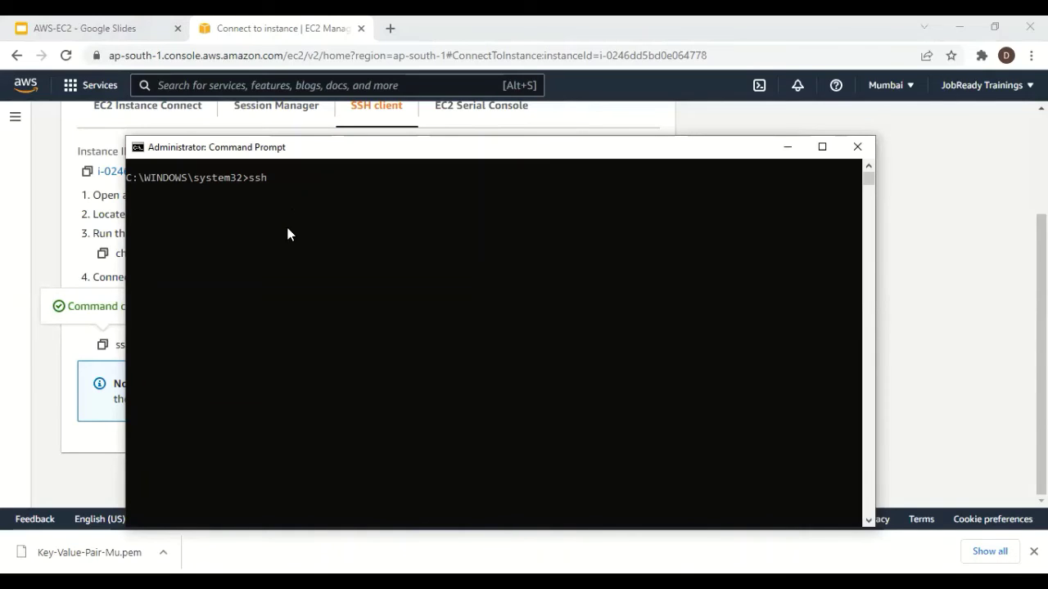
{"action": "key", "text": "Return"}
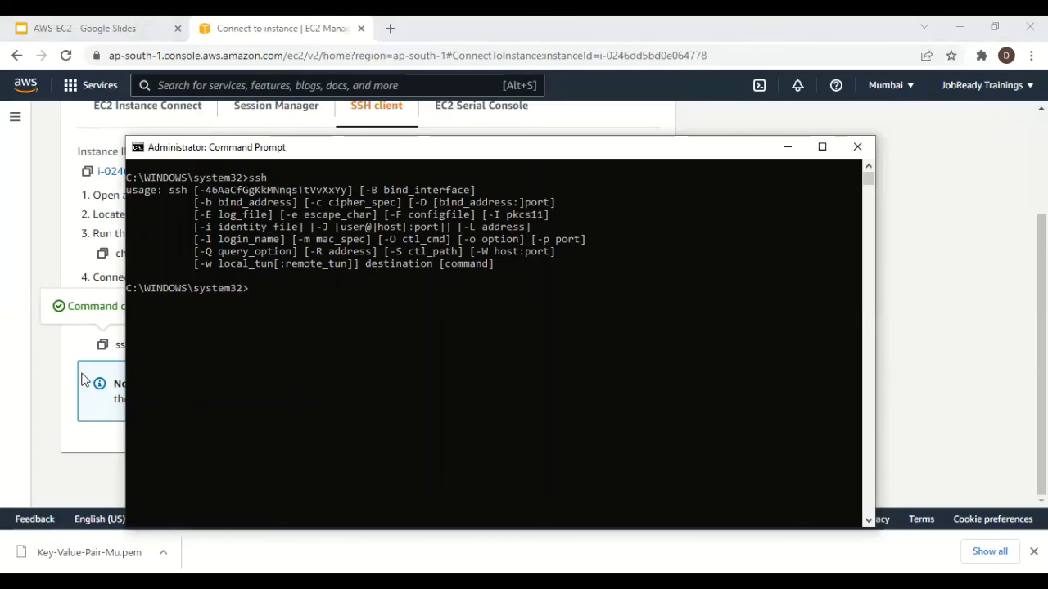
{"action": "left_click", "coordinate": [52, 351]}
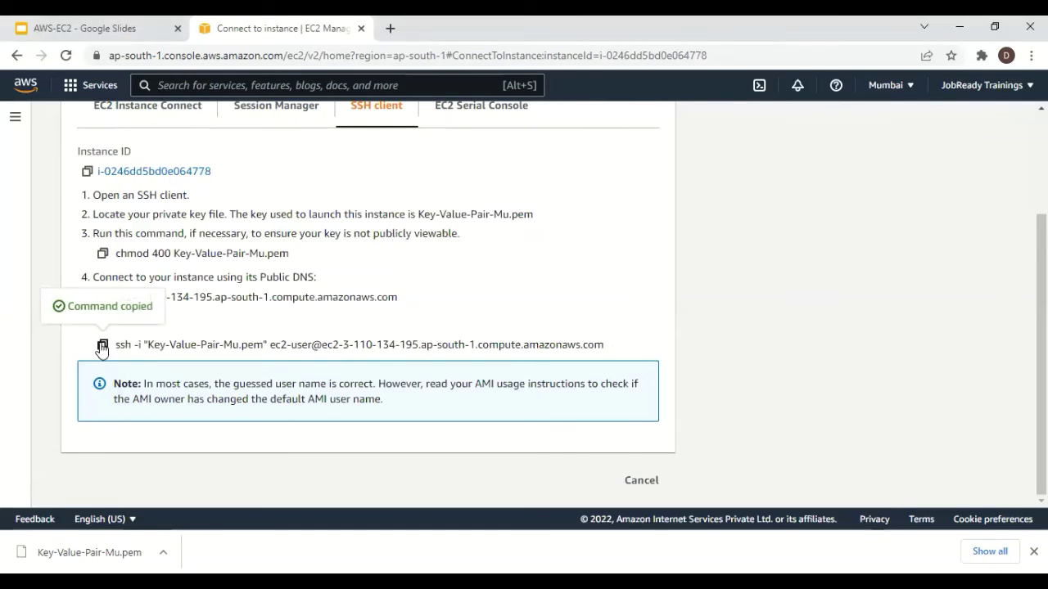
{"action": "scroll", "coordinate": [280, 327], "scroll_direction": "up", "scroll_amount": 1}
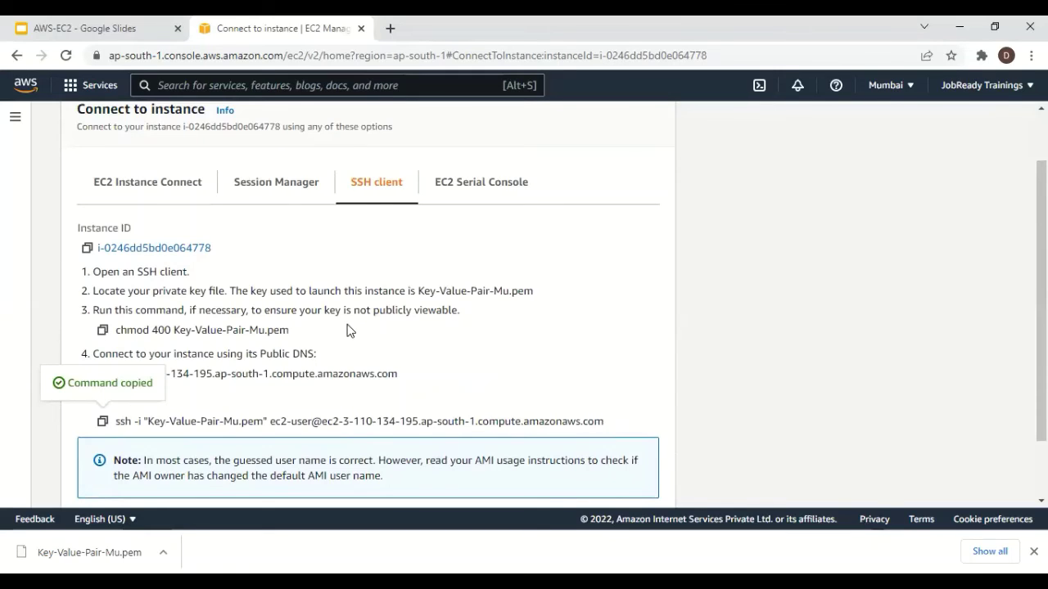
{"action": "key", "text": "alt+Tab"}
{"action": "key", "text": "ctrl+v"}
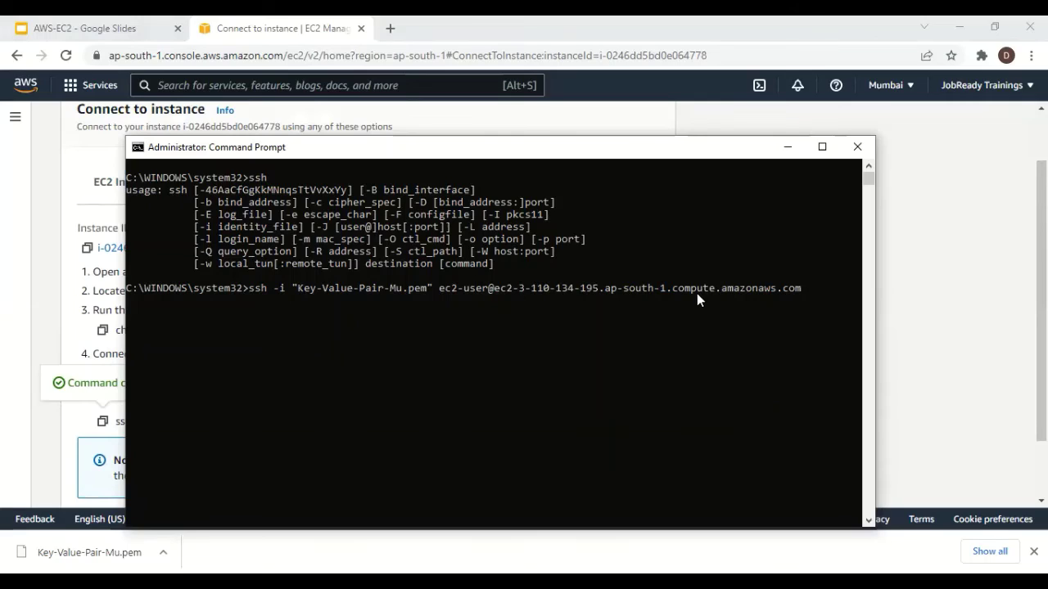
{"action": "key", "text": "BackSpace"}
{"action": "key", "text": "BackSpace"}
{"action": "key", "text": "BackSpace"}
{"action": "key", "text": "BackSpace"}
{"action": "key", "text": "BackSpace"}
{"action": "key", "text": "BackSpace"}
{"action": "key", "text": "BackSpace"}
{"action": "key", "text": "BackSpace"}
{"action": "key", "text": "BackSpace"}
{"action": "key", "text": "BackSpace"}
{"action": "key", "text": "BackSpace"}
{"action": "key", "text": "BackSpace"}
{"action": "key", "text": "BackSpace"}
{"action": "key", "text": "BackSpace"}
{"action": "key", "text": "BackSpace"}
{"action": "key", "text": "BackSpace"}
{"action": "key", "text": "BackSpace"}
{"action": "key", "text": "BackSpace"}
{"action": "key", "text": "BackSpace"}
{"action": "key", "text": "BackSpace"}
{"action": "key", "text": "BackSpace"}
{"action": "key", "text": "BackSpace"}
{"action": "key", "text": "BackSpace"}
{"action": "key", "text": "BackSpace"}
{"action": "key", "text": "BackSpace"}
{"action": "key", "text": "BackSpace"}
{"action": "key", "text": "BackSpace"}
{"action": "key", "text": "BackSpace"}
{"action": "key", "text": "BackSpace"}
{"action": "key", "text": "BackSpace"}
{"action": "key", "text": "BackSpace"}
{"action": "key", "text": "BackSpace"}
{"action": "key", "text": "BackSpace"}
{"action": "key", "text": "BackSpace"}
{"action": "key", "text": "BackSpace"}
{"action": "key", "text": "BackSpace"}
{"action": "key", "text": "BackSpace"}
{"action": "key", "text": "BackSpace"}
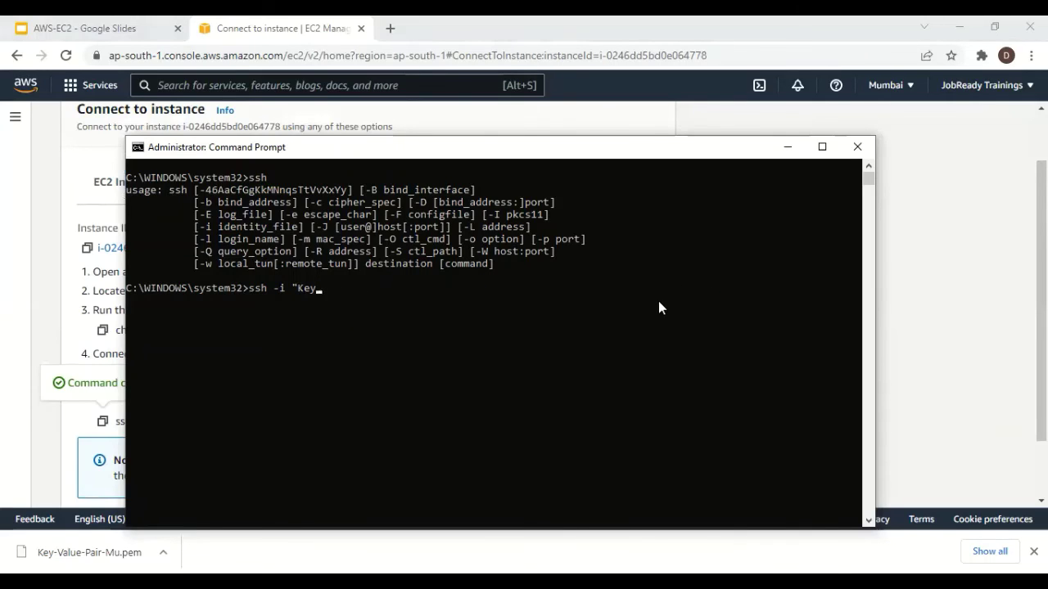
{"action": "key", "text": "BackSpace"}
{"action": "key", "text": "BackSpace"}
{"action": "key", "text": "BackSpace"}
{"action": "key", "text": "BackSpace"}
{"action": "key", "text": "BackSpace"}
{"action": "key", "text": "BackSpace"}
{"action": "key", "text": "BackSpace"}
{"action": "key", "text": "BackSpace"}
{"action": "key", "text": "BackSpace"}
{"action": "key", "text": "BackSpace"}
{"action": "key", "text": "BackSpace"}
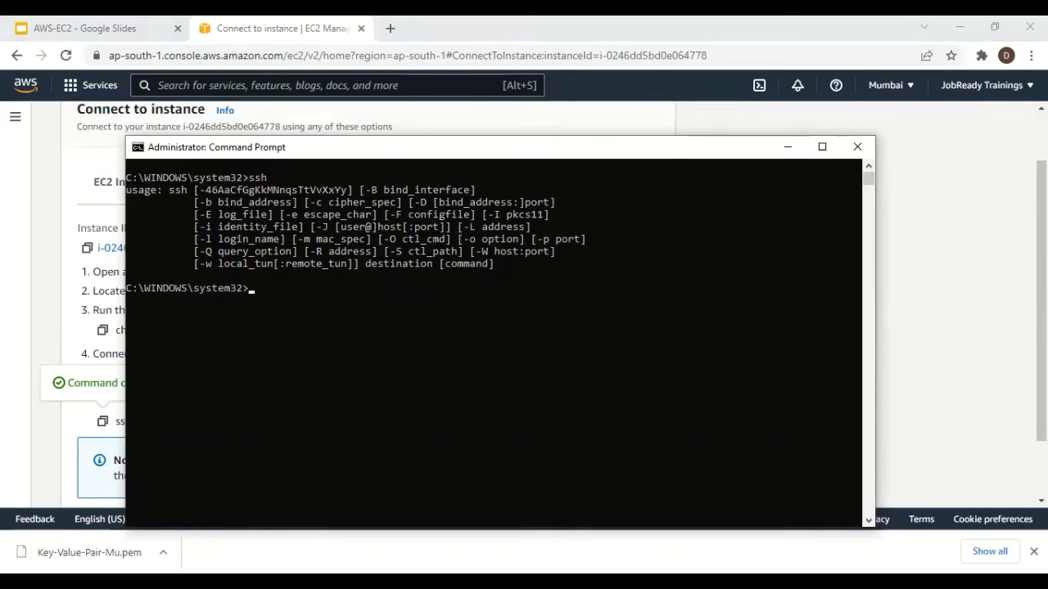
Copy the path of the EC2 folder holding Key-Value-Pair-Mu.pem and change to that directory in Command Prompt with cd
{"action": "left_click", "coordinate": [256, 140]}
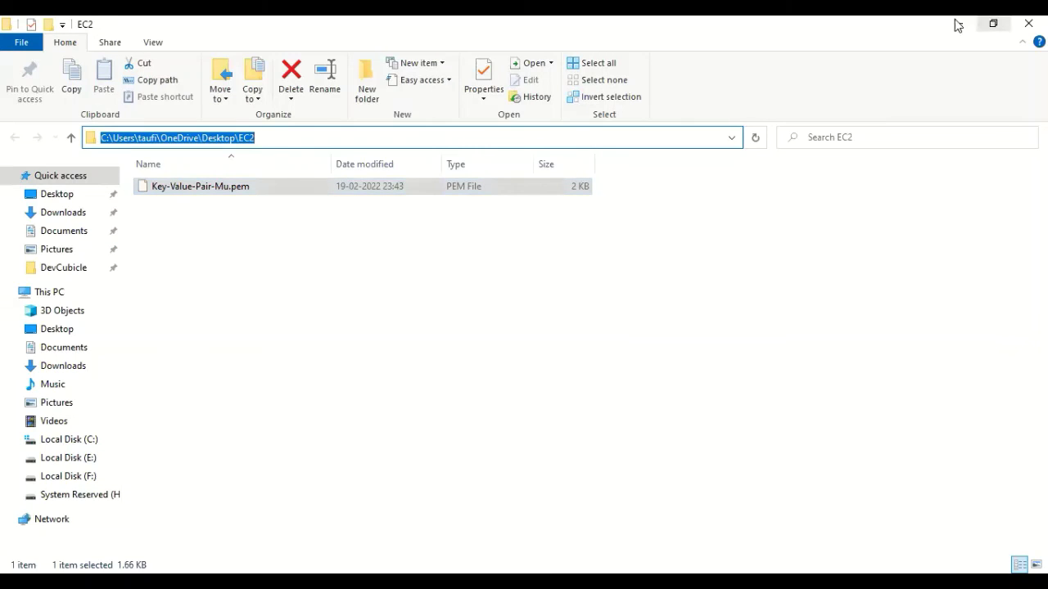
{"action": "key", "text": "End"}
{"action": "key", "text": "alt+Tab"}
{"action": "type", "text": "cd"}
{"action": "key", "text": "ctrl+v"}
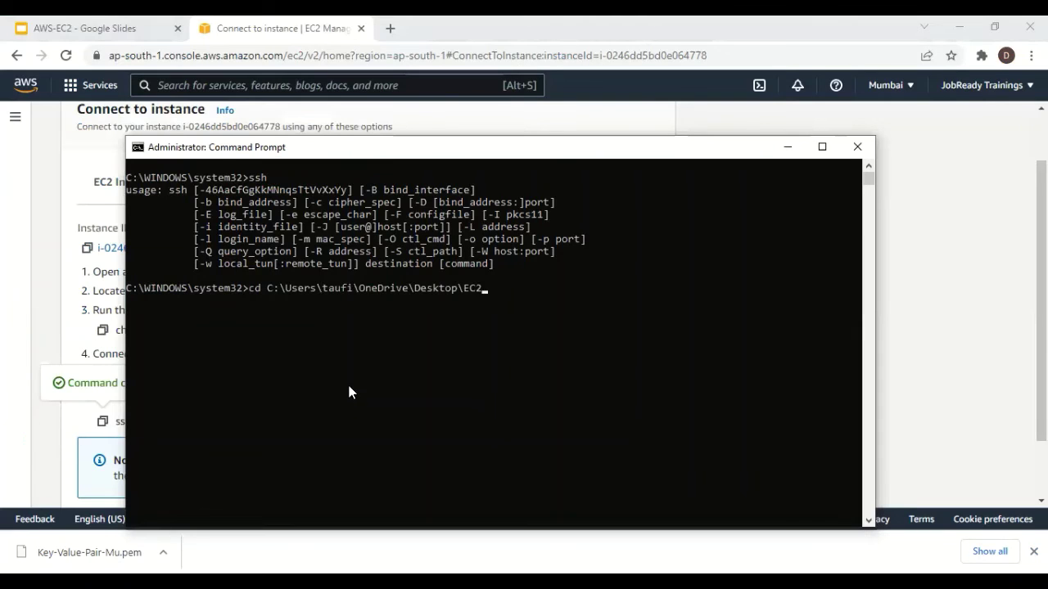
{"action": "key", "text": "Return"}
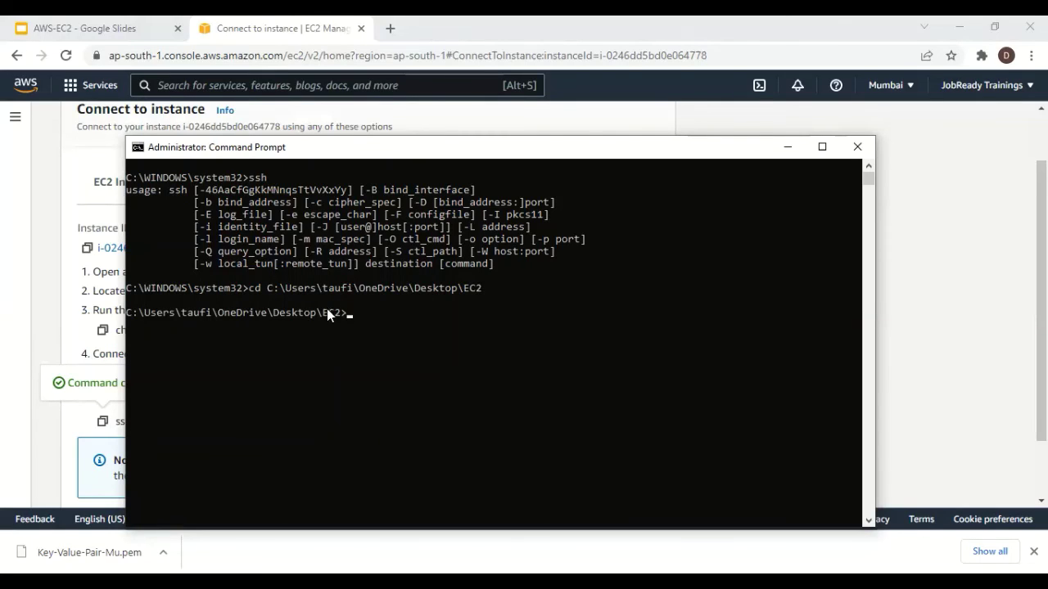
Copy the example SSH command with Key-Value-Pair-Mu.pem from the connection page, run it in Command Prompt, and accept the host with yes
{"action": "left_click", "coordinate": [47, 332]}
{"action": "left_click", "coordinate": [102, 420]}
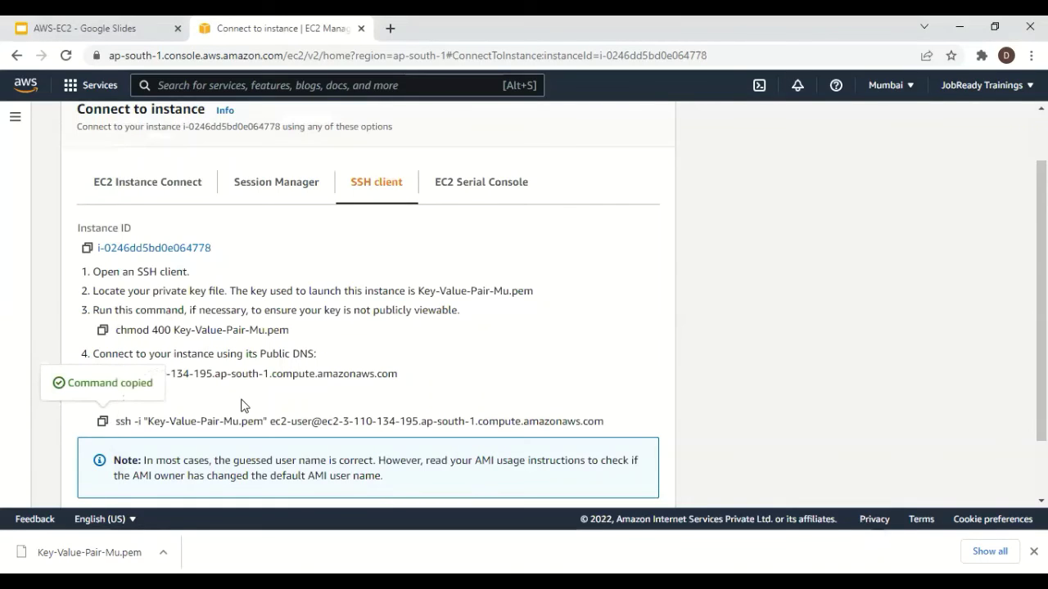
{"action": "key", "text": "alt+Tab"}
{"action": "key", "text": "ctrl+v"}
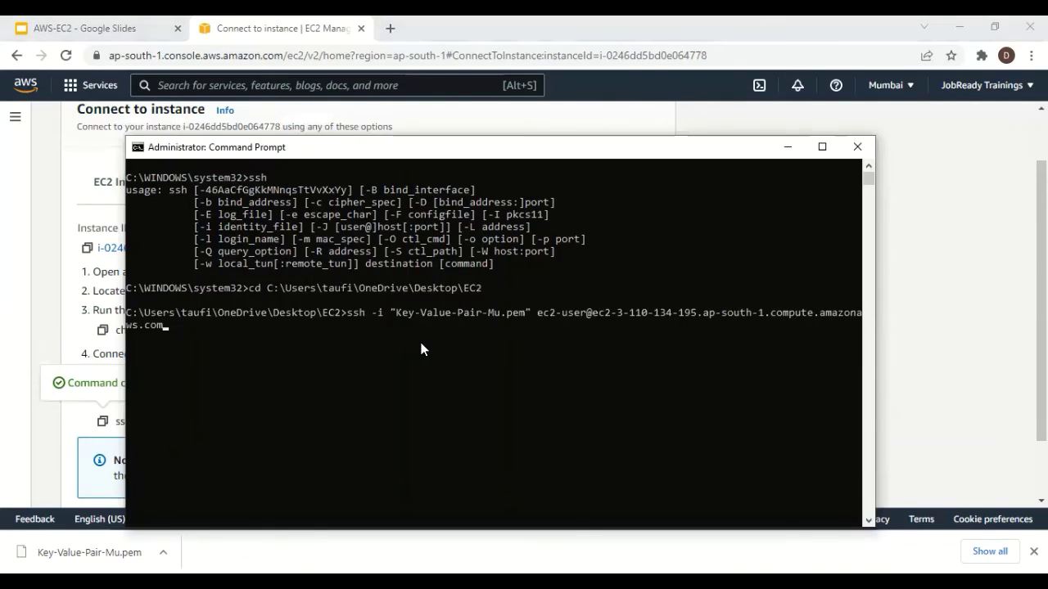
{"action": "key", "text": "Return"}
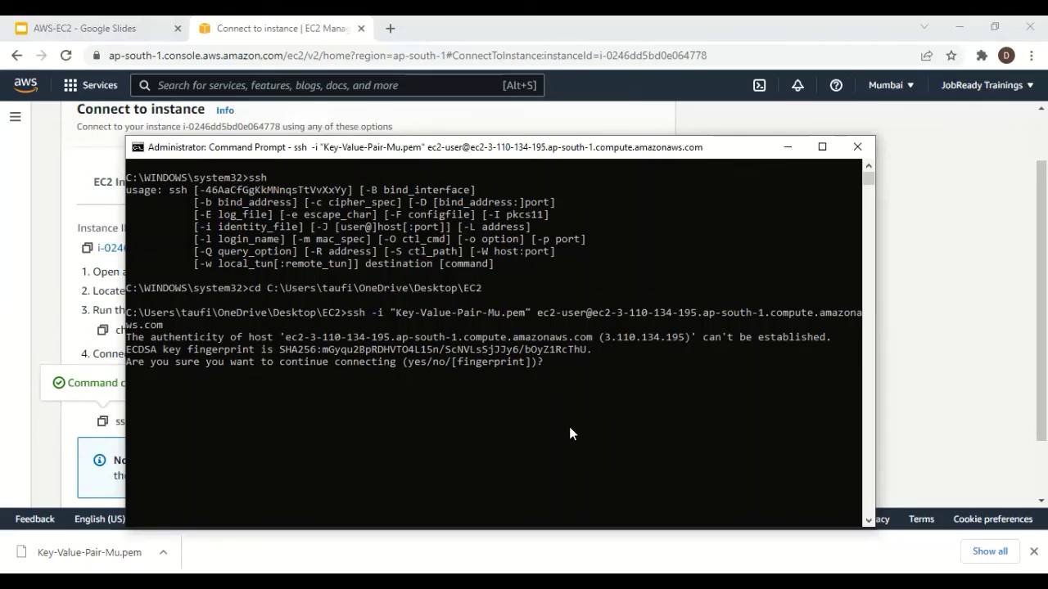
{"action": "type", "text": "yes"}
{"action": "key", "text": "Return"}
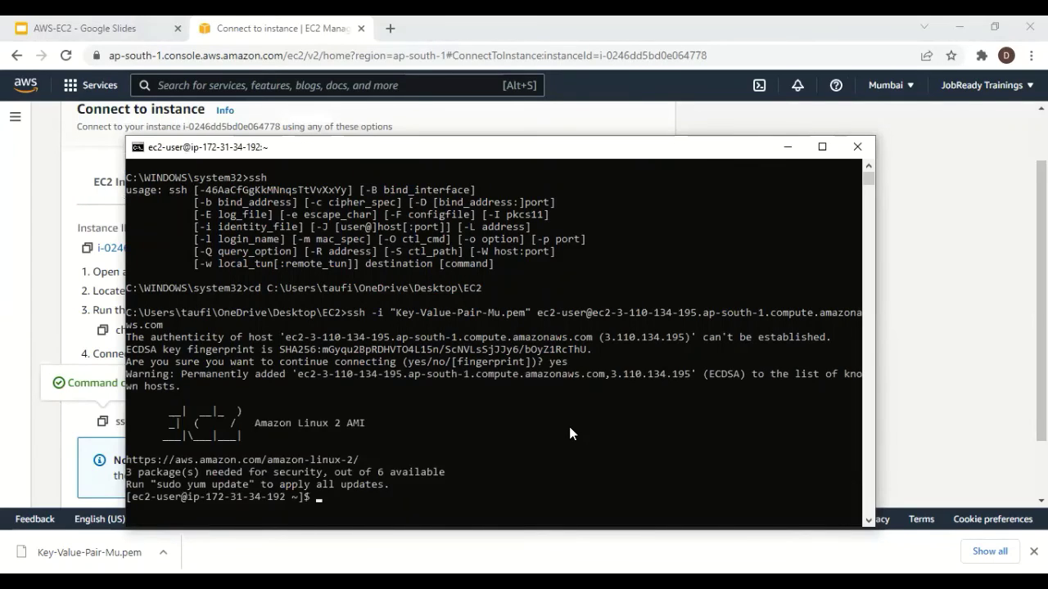
Maximize the terminal window, run sudo yum update on the instance, and approve the package upgrade with y
{"action": "left_click", "coordinate": [822, 147]}
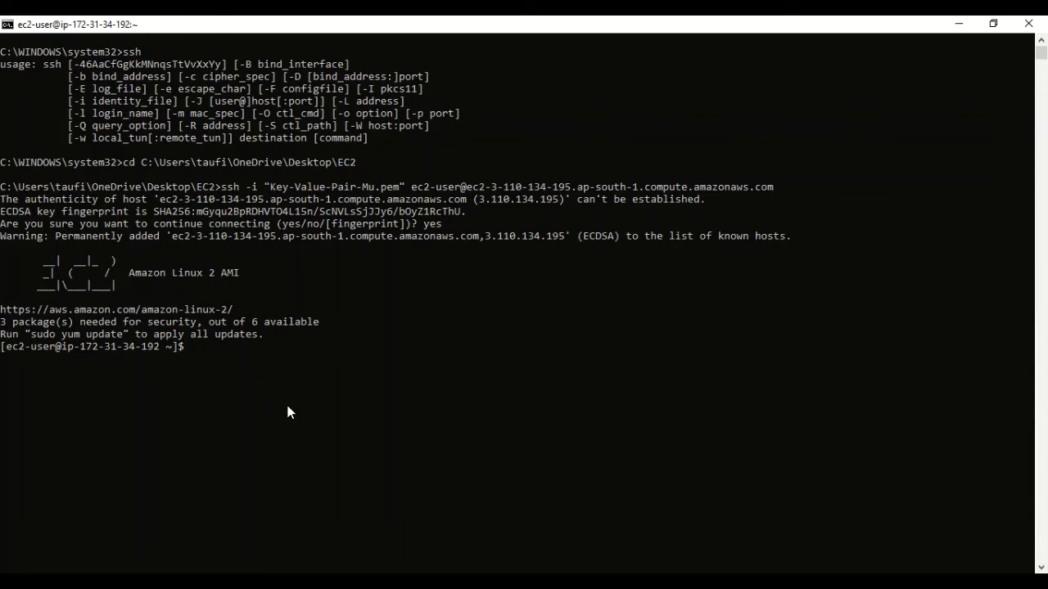
{"action": "type", "text": "sudo yum update"}
{"action": "key", "text": "Return"}
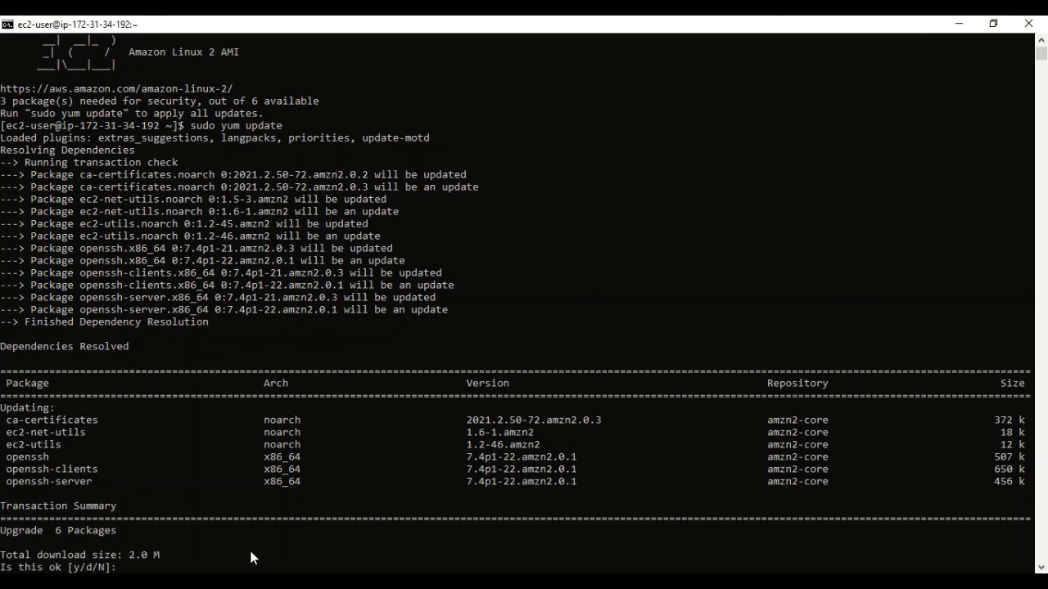
{"action": "type", "text": "y"}
{"action": "key", "text": "Return"}
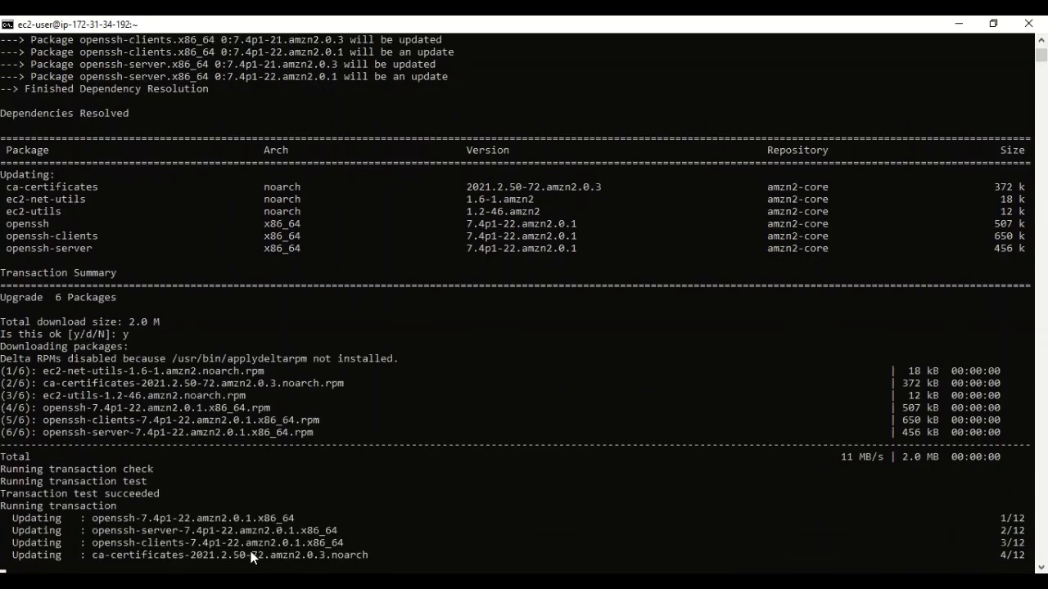